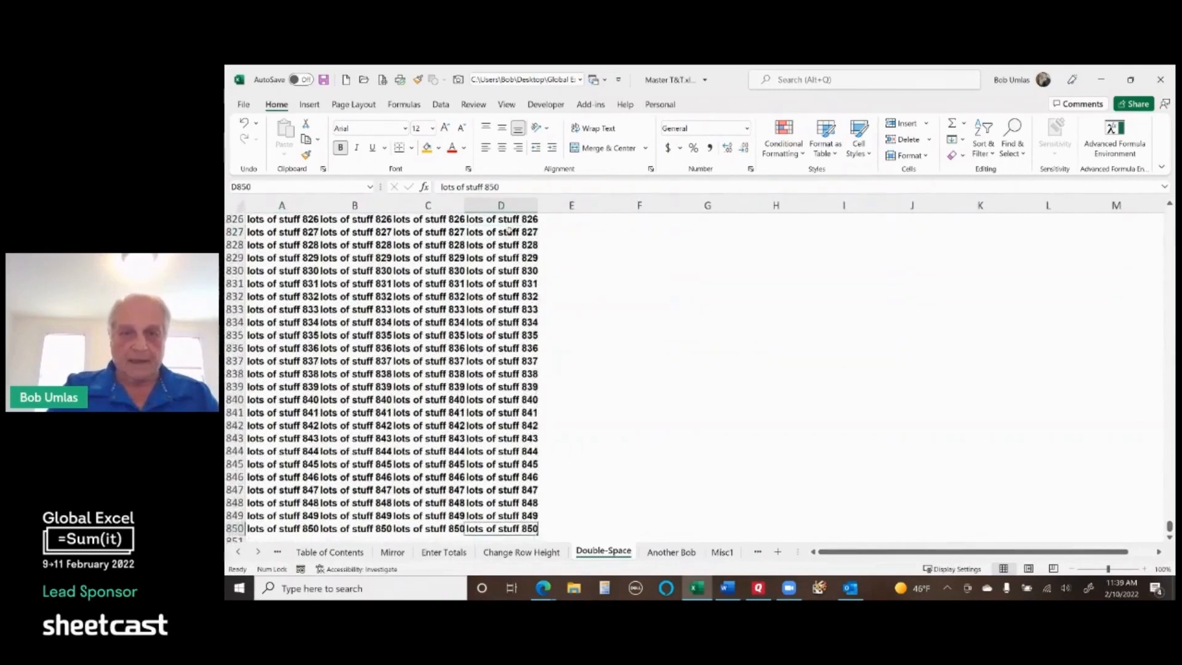
# Step: Enter 1 in cell E1, beside the first row of the data
pyautogui.hotkey('ctrl', 'Up')
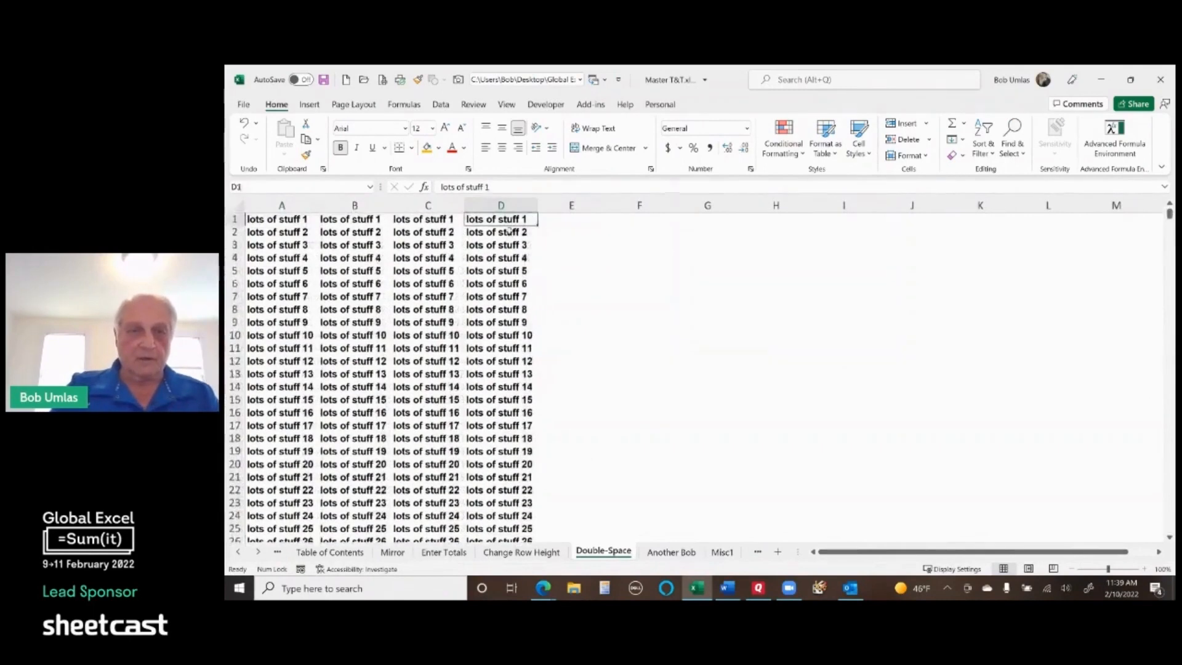
pyautogui.click(584, 218)
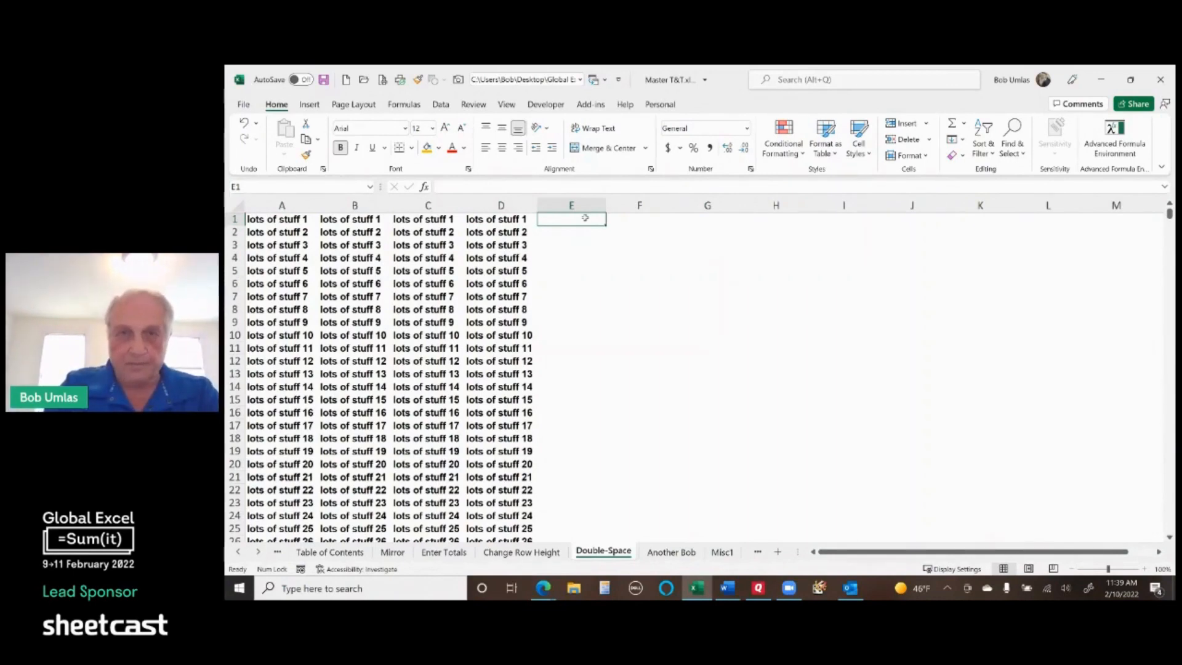
pyautogui.write('1')
pyautogui.hotkey('ctrl', 'Return')
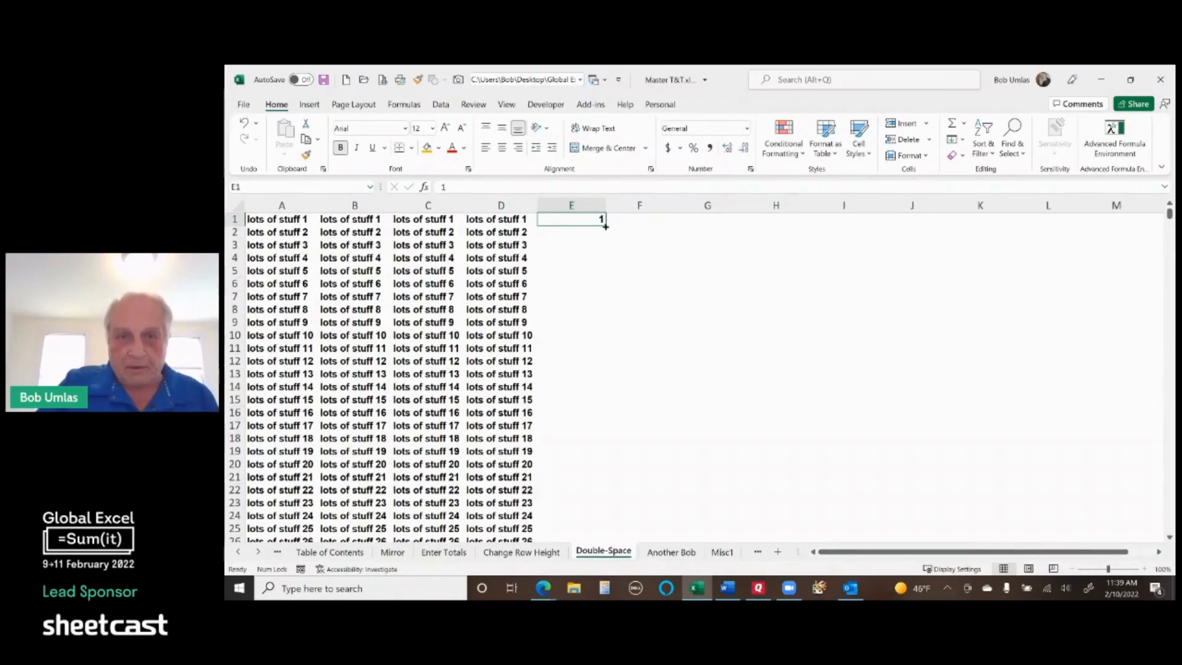
# Step: Number column E from 1 to 850 alongside the data by filling the E1:F1 pair down as a series
pyautogui.moveTo(605, 226); pyautogui.dragTo(594, 341)
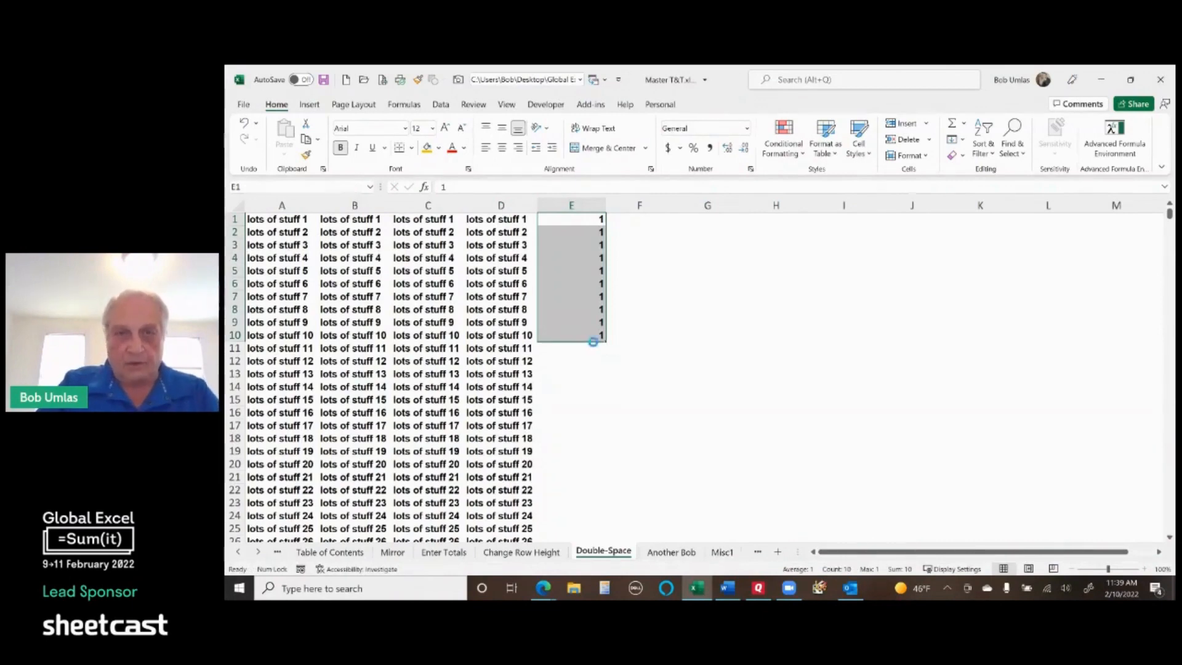
pyautogui.hotkey('ctrl', 'z')
pyautogui.moveTo(585, 219); pyautogui.dragTo(640, 219)
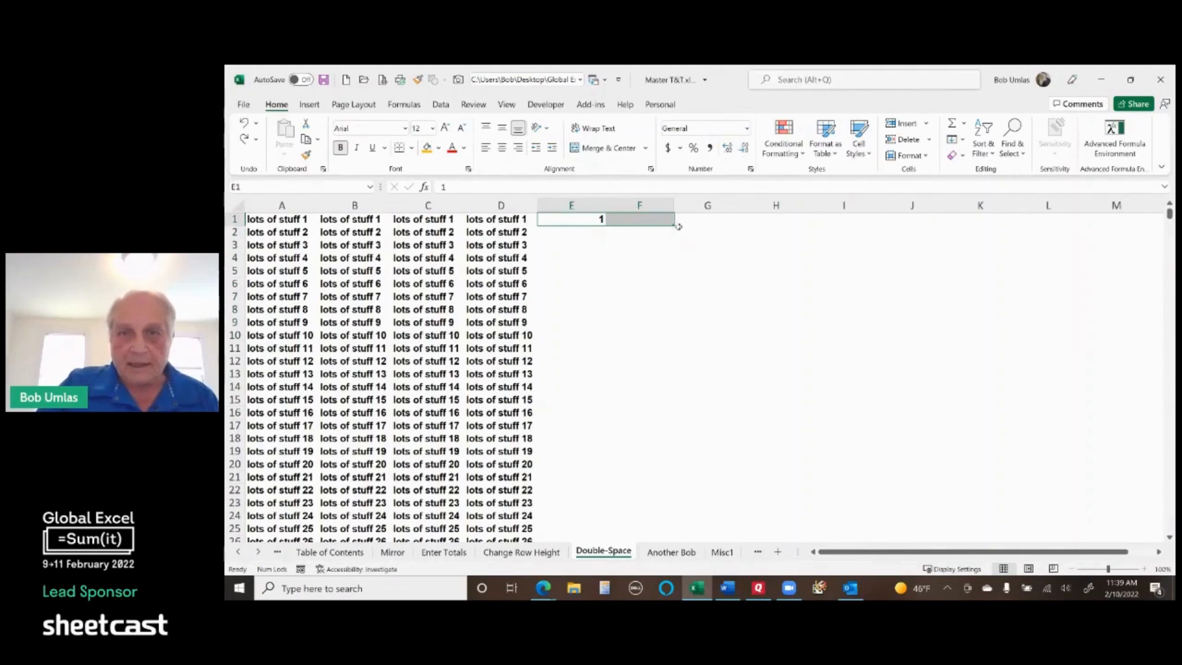
pyautogui.moveTo(674, 227); pyautogui.dragTo(667, 279)
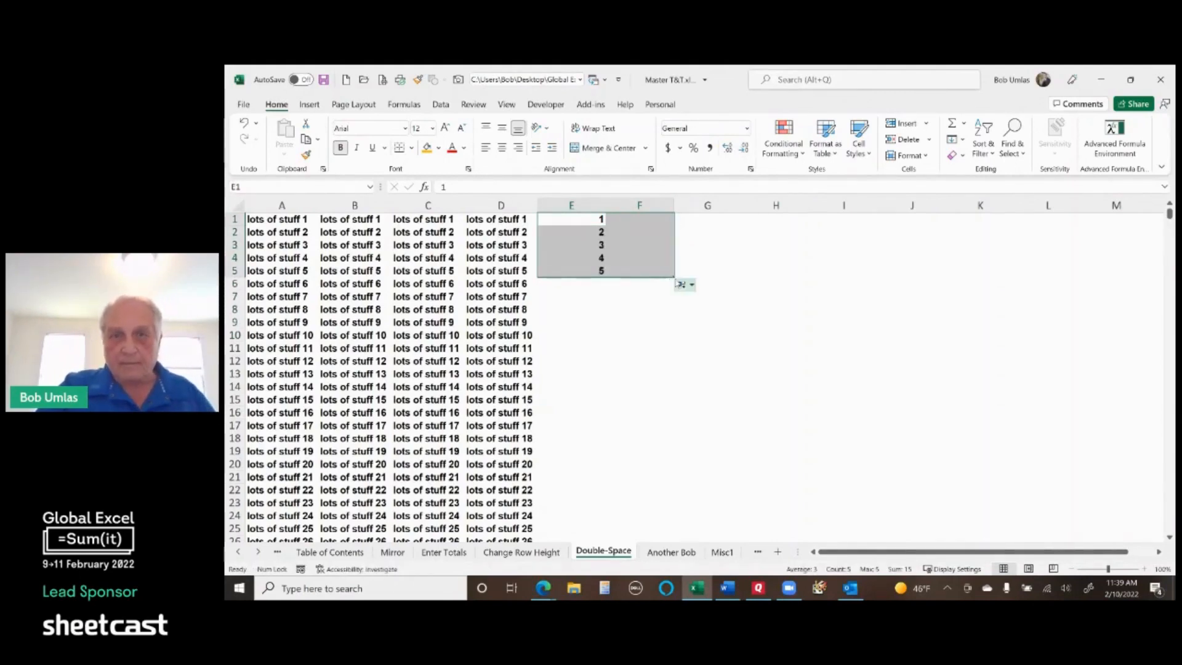
pyautogui.doubleClick(674, 279)
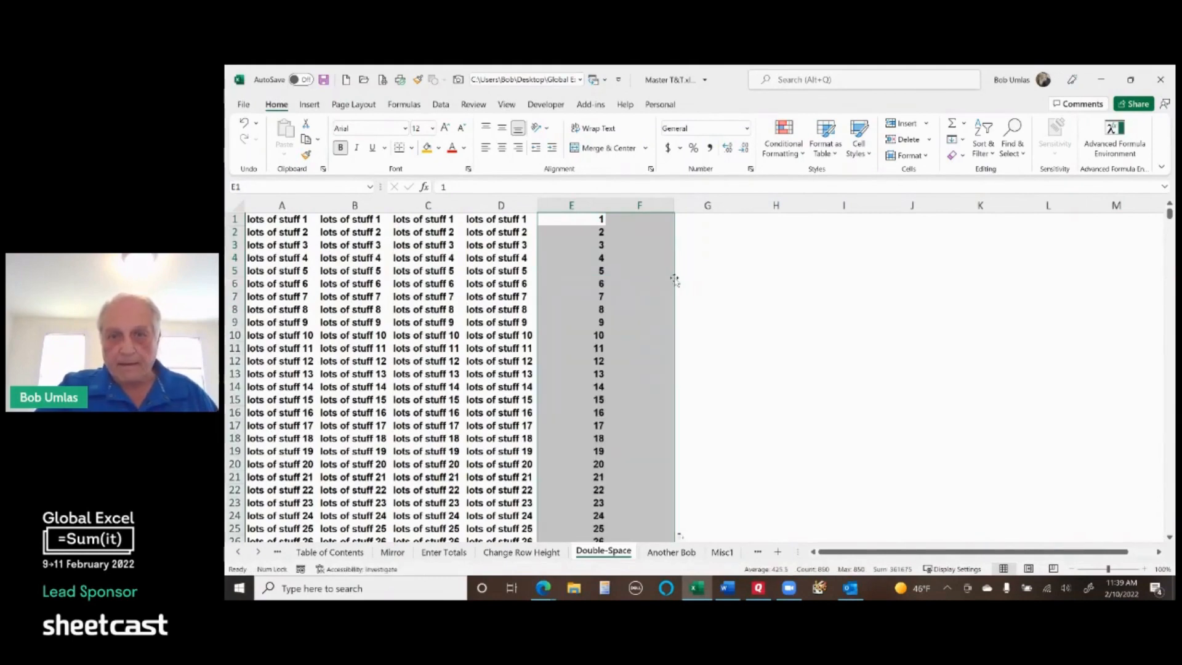
# Step: Copy the number series in E1:F850 and paste it directly beneath, starting at E851
pyautogui.hotkey('ctrl', 'c')
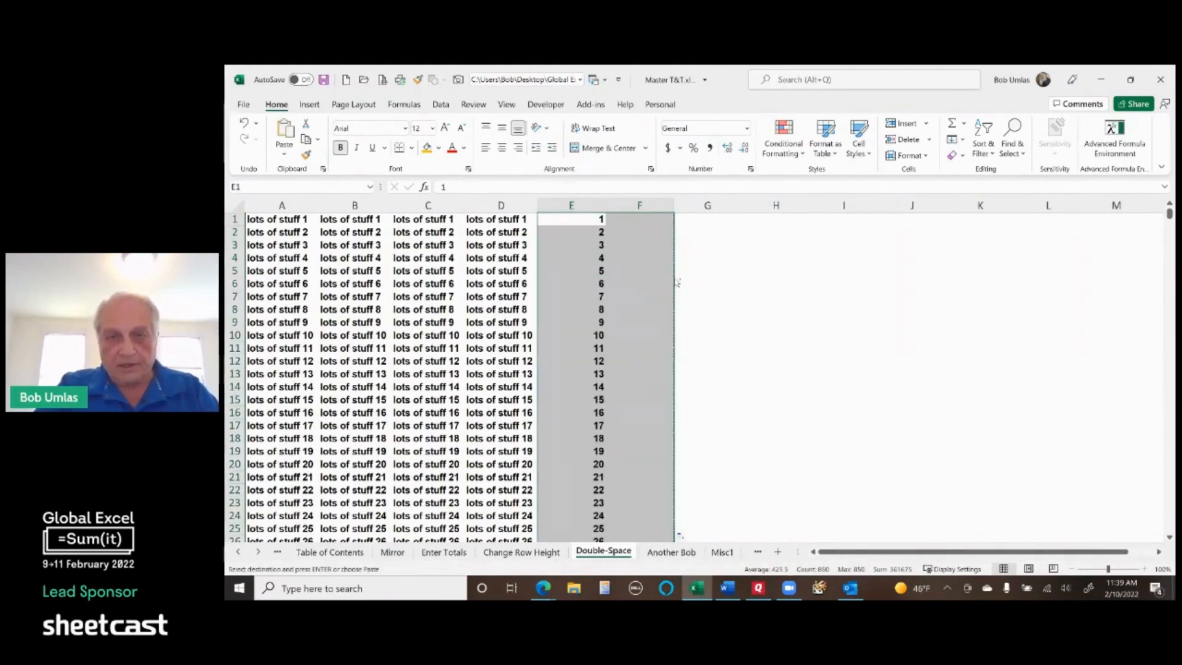
pyautogui.hotkey('ctrl', 'Down')
pyautogui.press('Down')
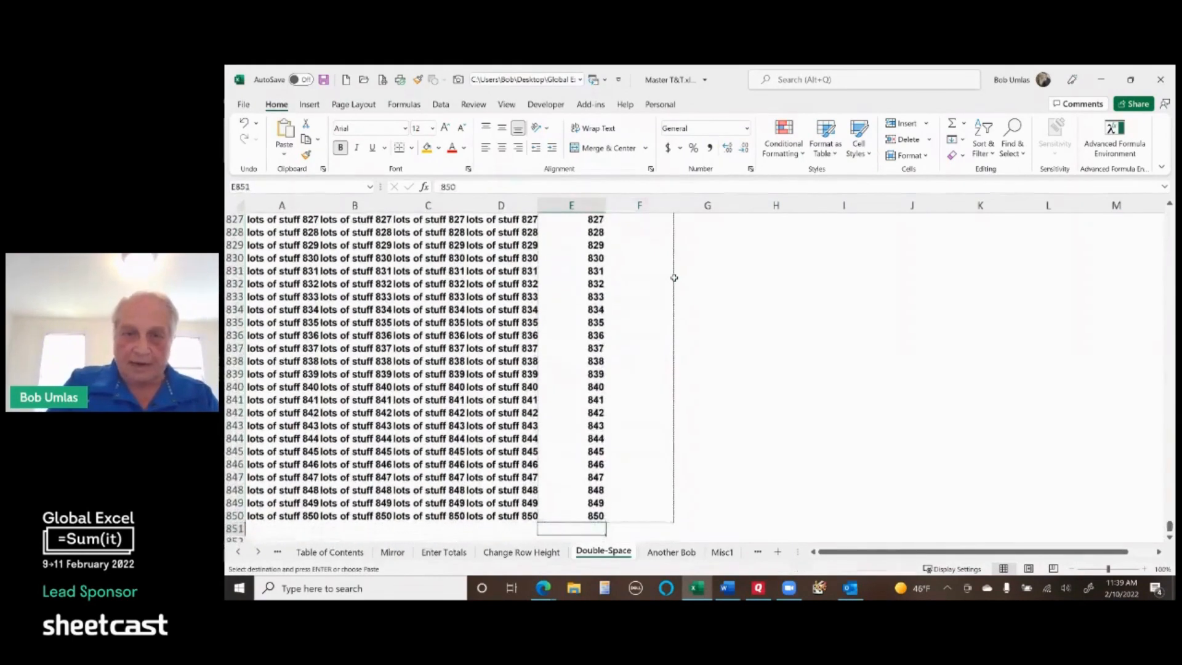
pyautogui.hotkey('ctrl', 'v')
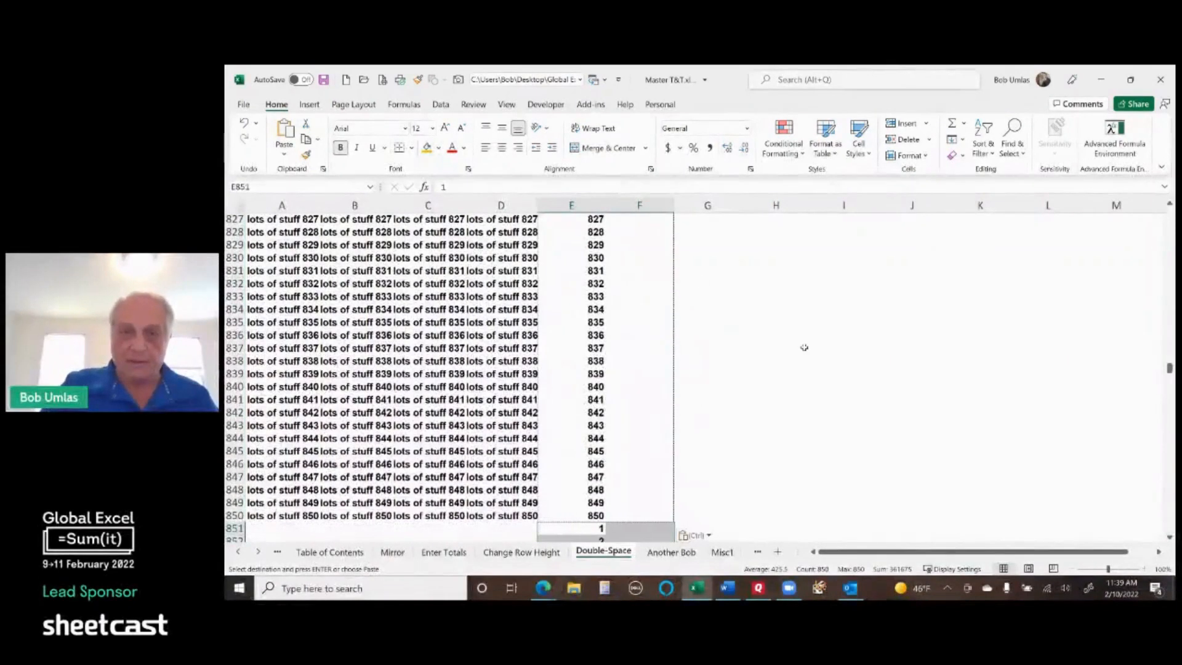
pyautogui.scroll(-6, 804, 347)
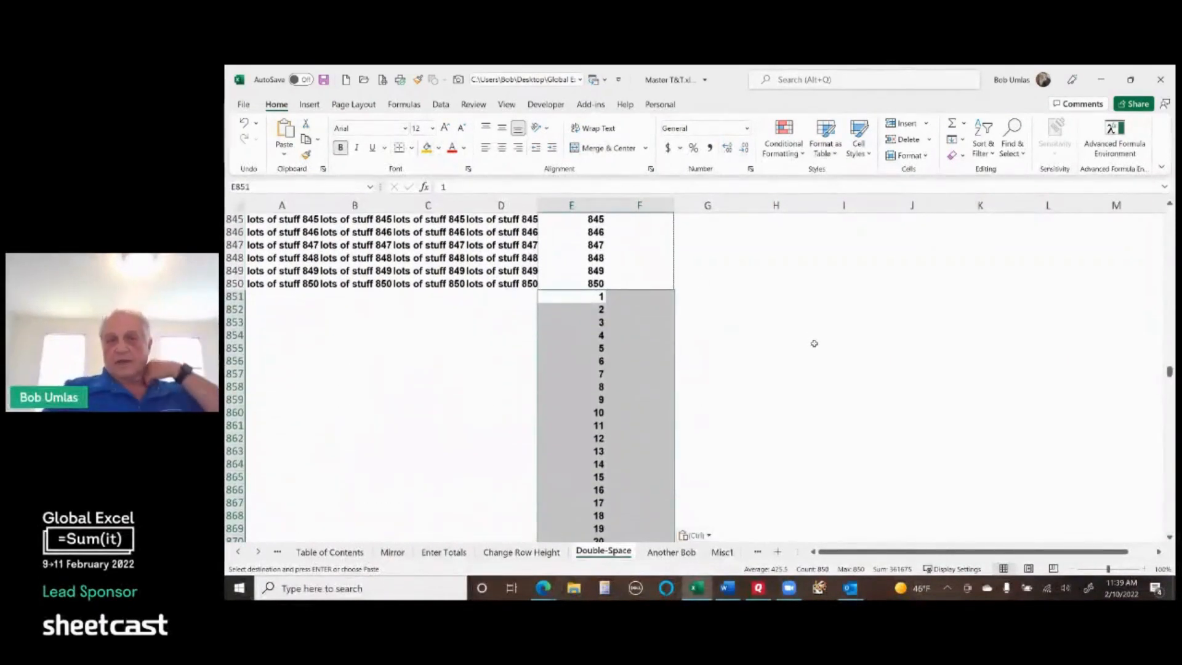
# Step: Sort the data in ascending order by the numbers in column E, and clear that helper column
pyautogui.click(584, 299)
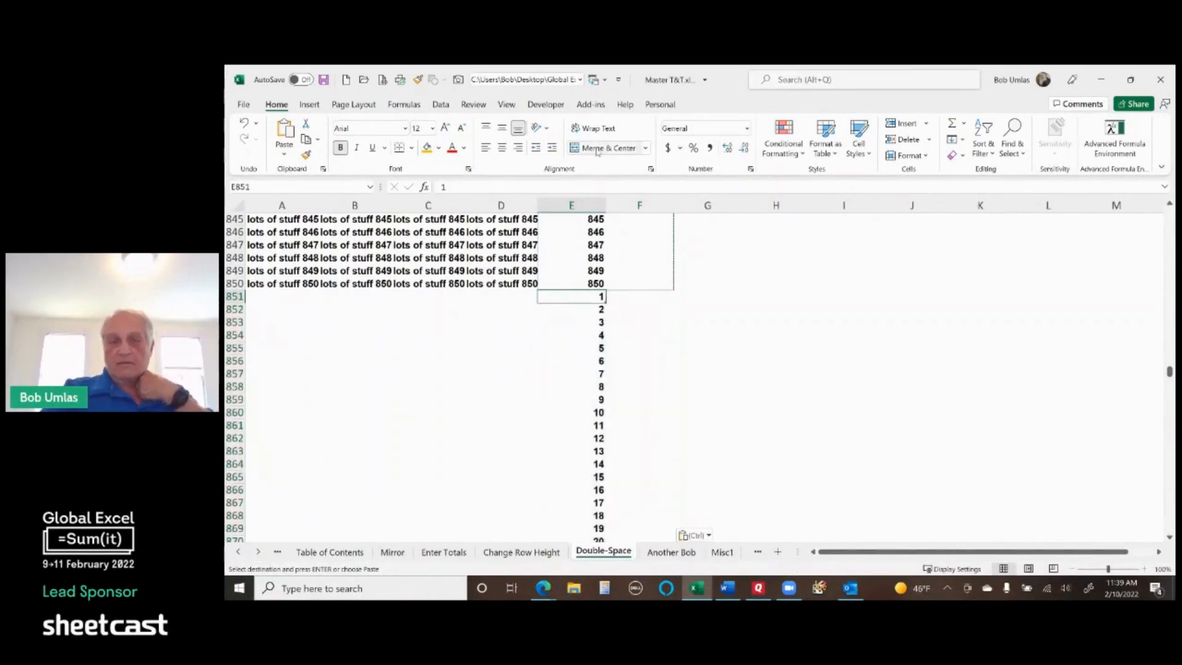
pyautogui.click(589, 410)
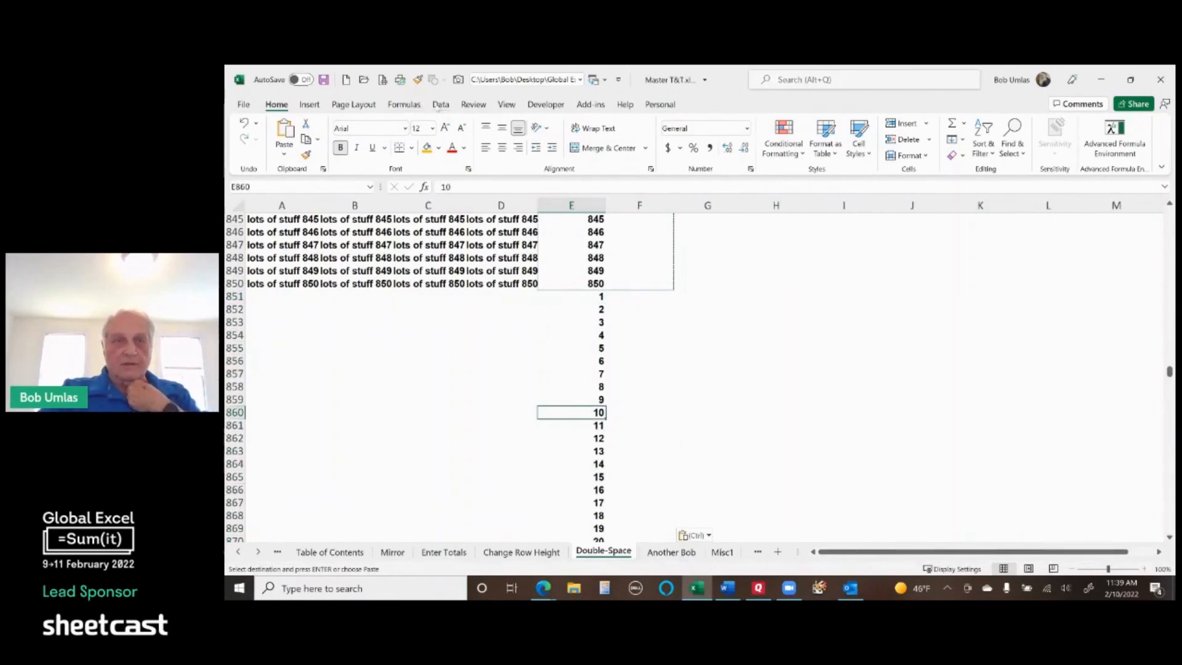
pyautogui.click(440, 105)
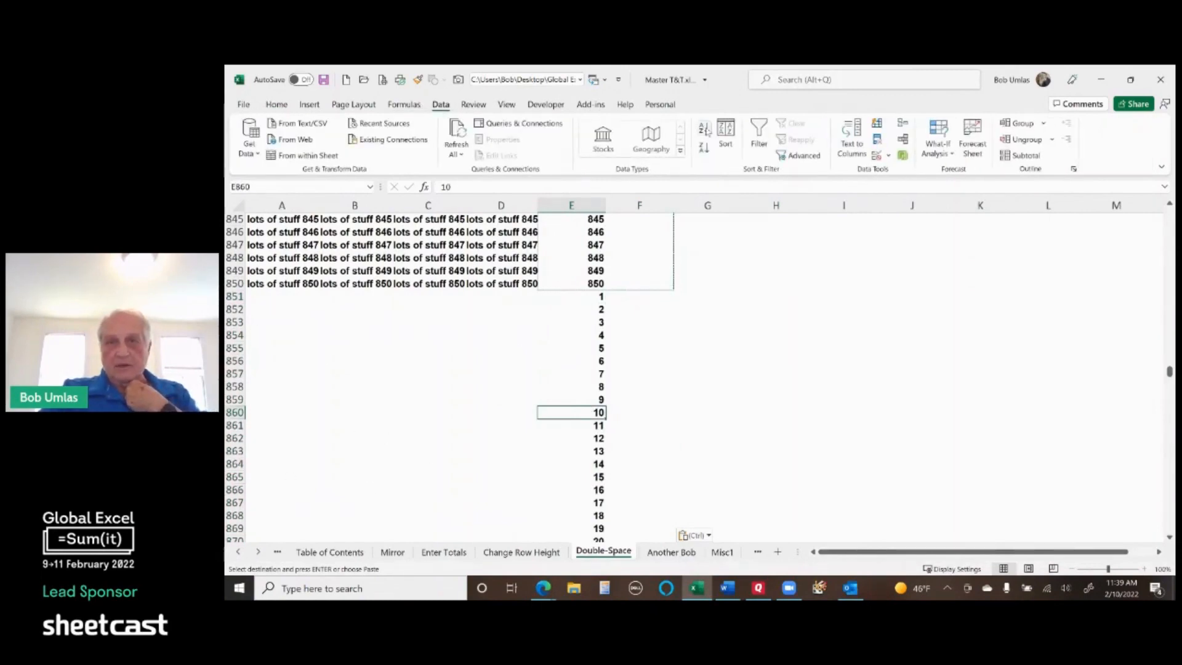
pyautogui.click(703, 128)
pyautogui.click(571, 205)
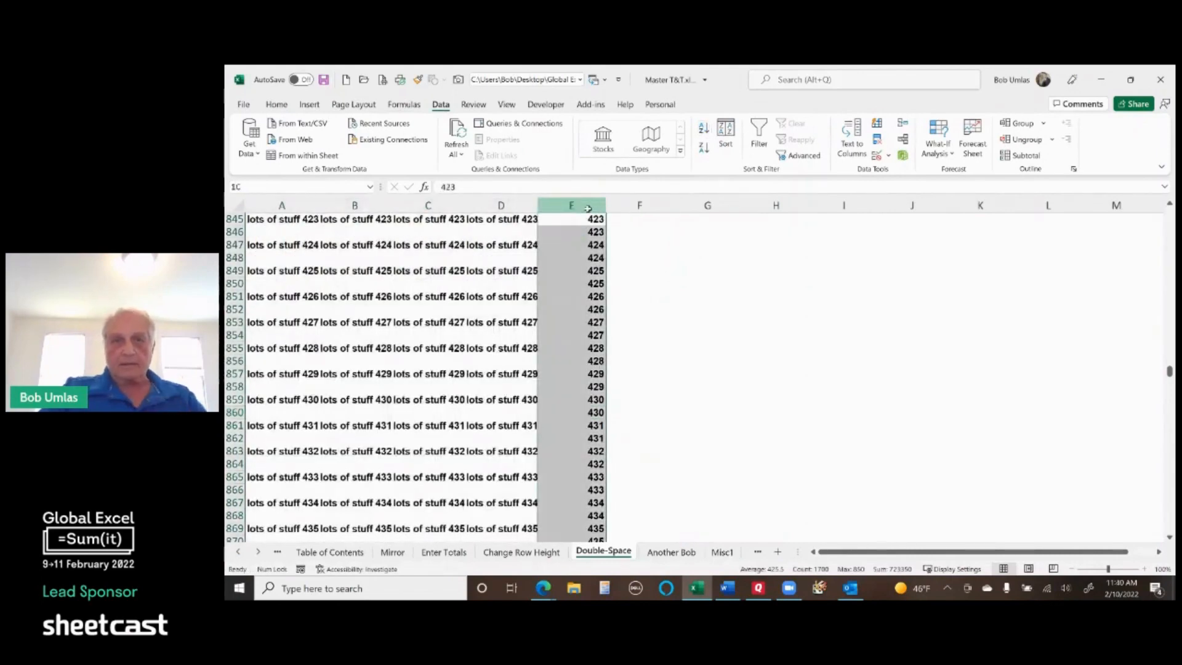
pyautogui.press('Delete')
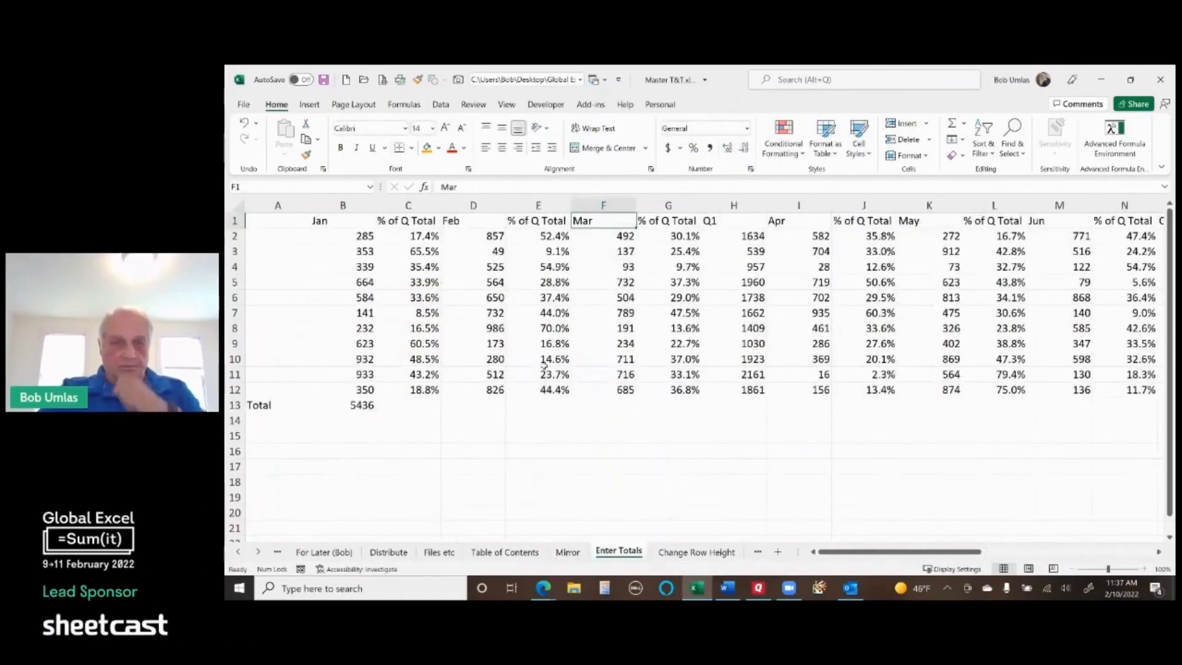
# Step: Try to fill the January total formula from B13 across to F13, inspect the sum under the percentage column, and undo the fill
pyautogui.click(346, 406)
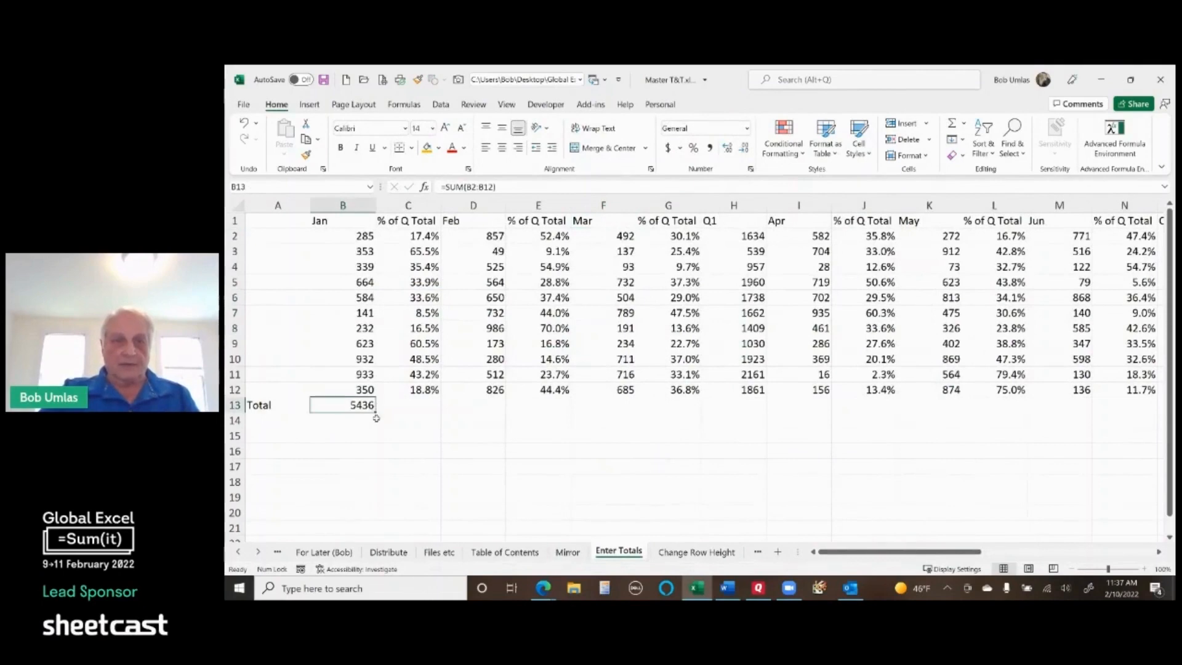
pyautogui.moveTo(376, 408); pyautogui.dragTo(302, 409)
pyautogui.moveTo(372, 413); pyautogui.dragTo(622, 414)
pyautogui.click(418, 404)
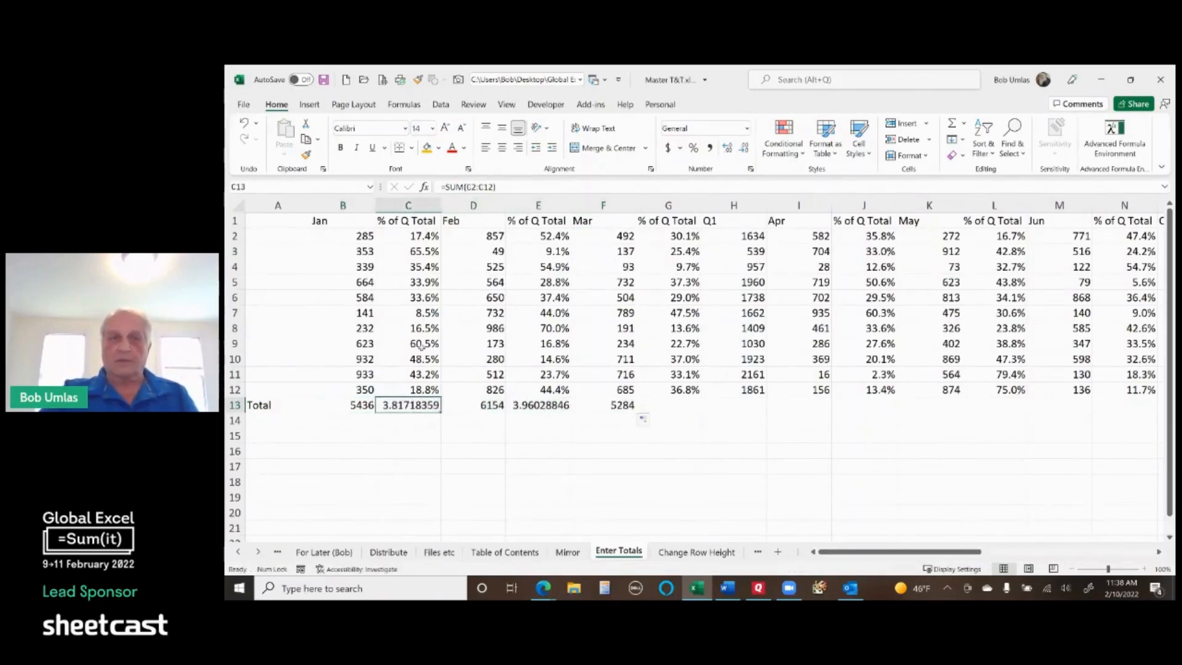
pyautogui.hotkey('ctrl', 'z')
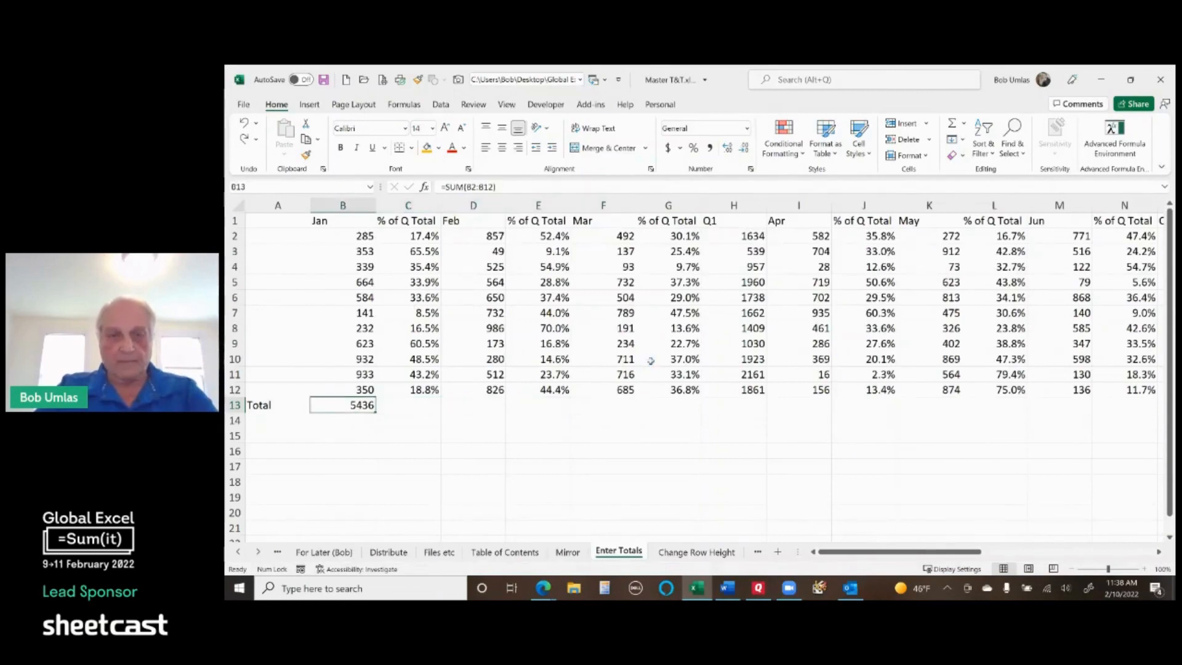
# Step: Try filling the B13:C13 pair across row 13 through H13 and through L13, undoing each fill
pyautogui.click(484, 408)
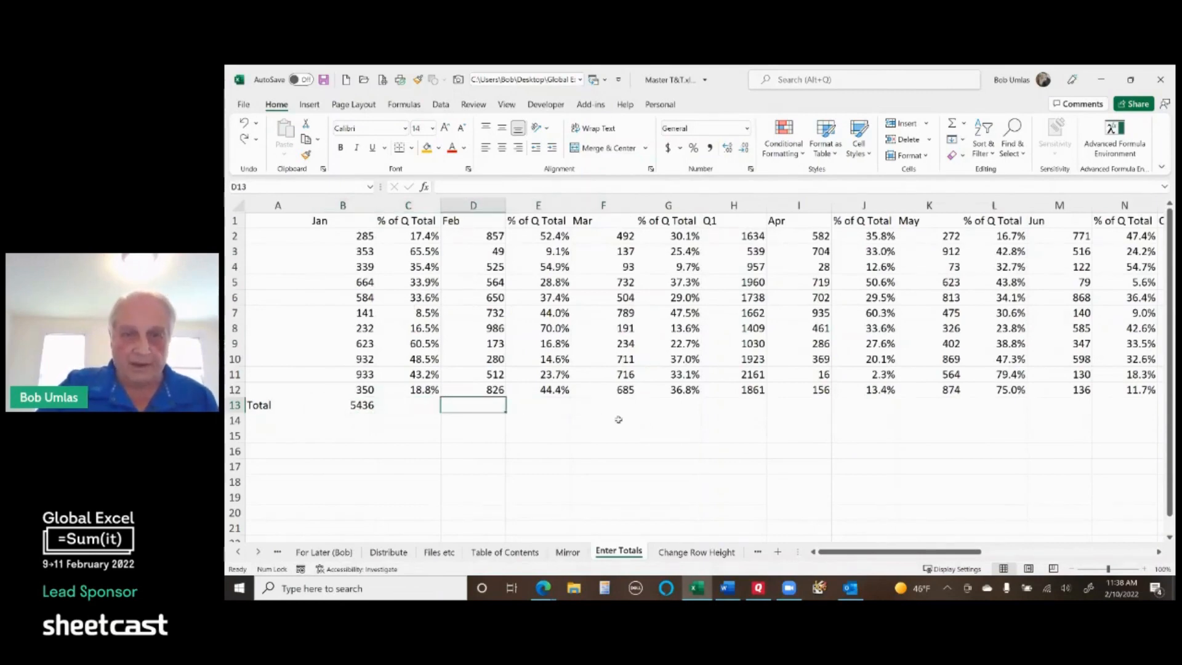
pyautogui.click(621, 402)
pyautogui.click(739, 404)
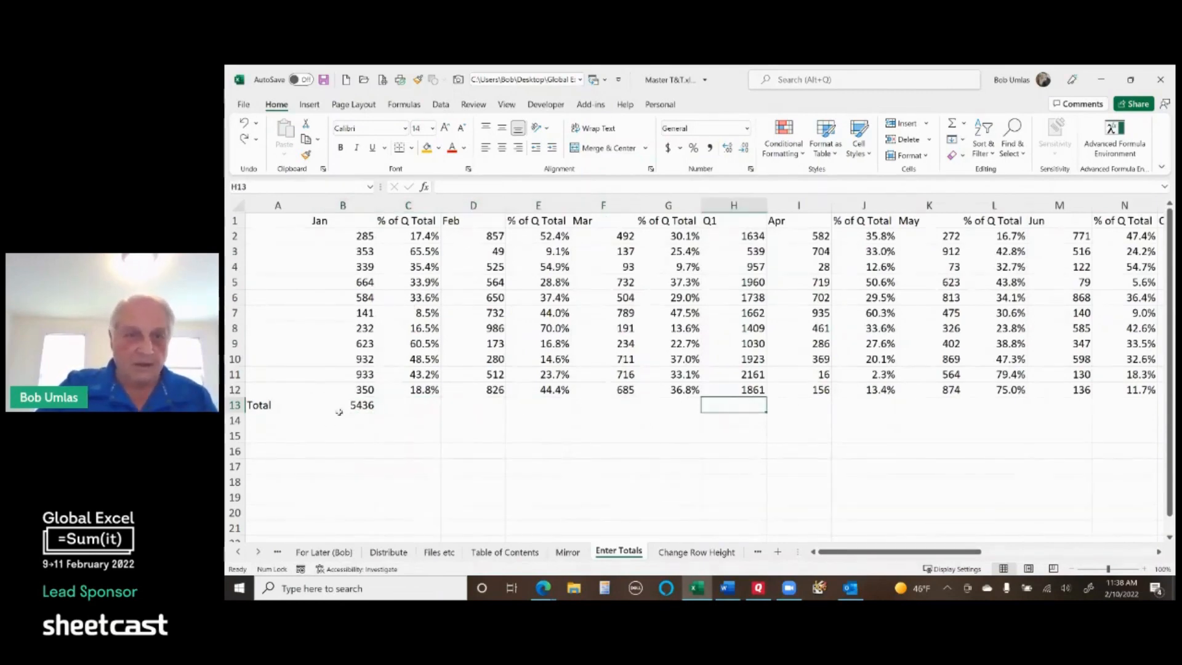
pyautogui.moveTo(339, 411); pyautogui.dragTo(412, 406)
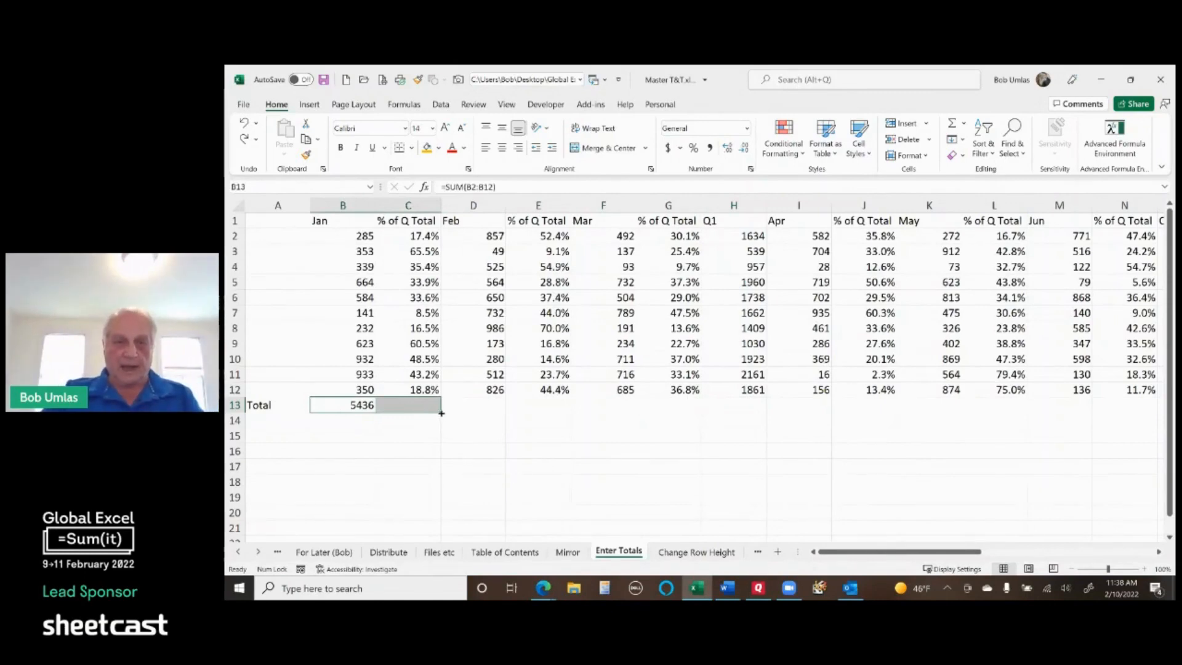
pyautogui.moveTo(442, 413); pyautogui.dragTo(734, 445)
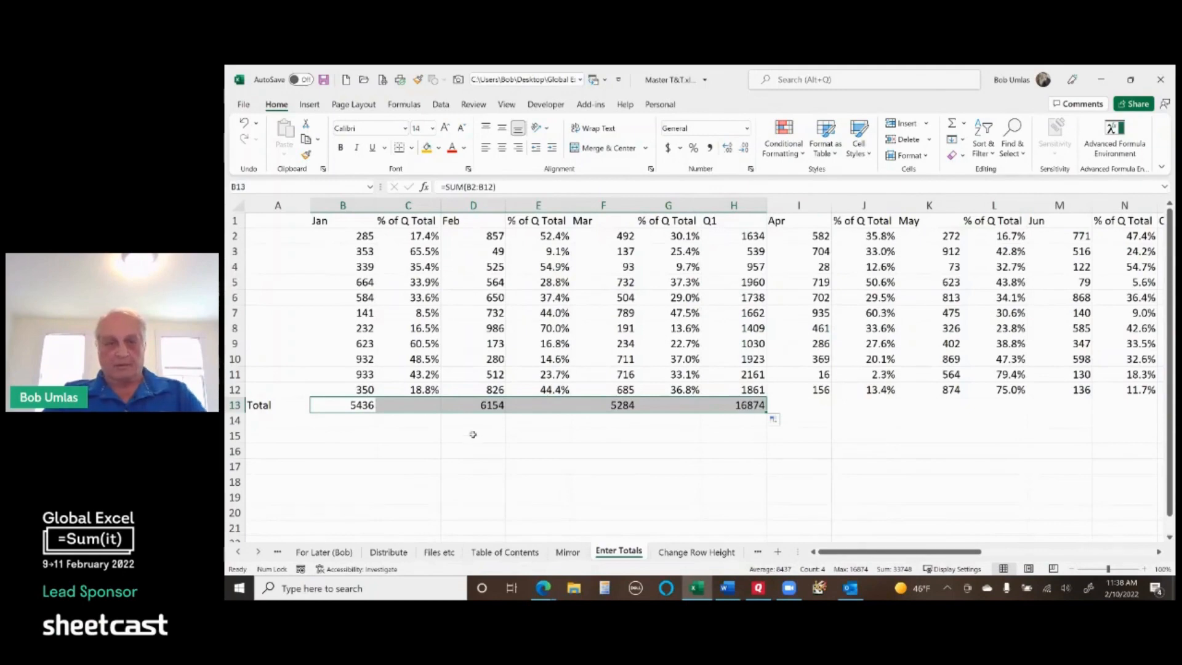
pyautogui.hotkey('ctrl', 'z')
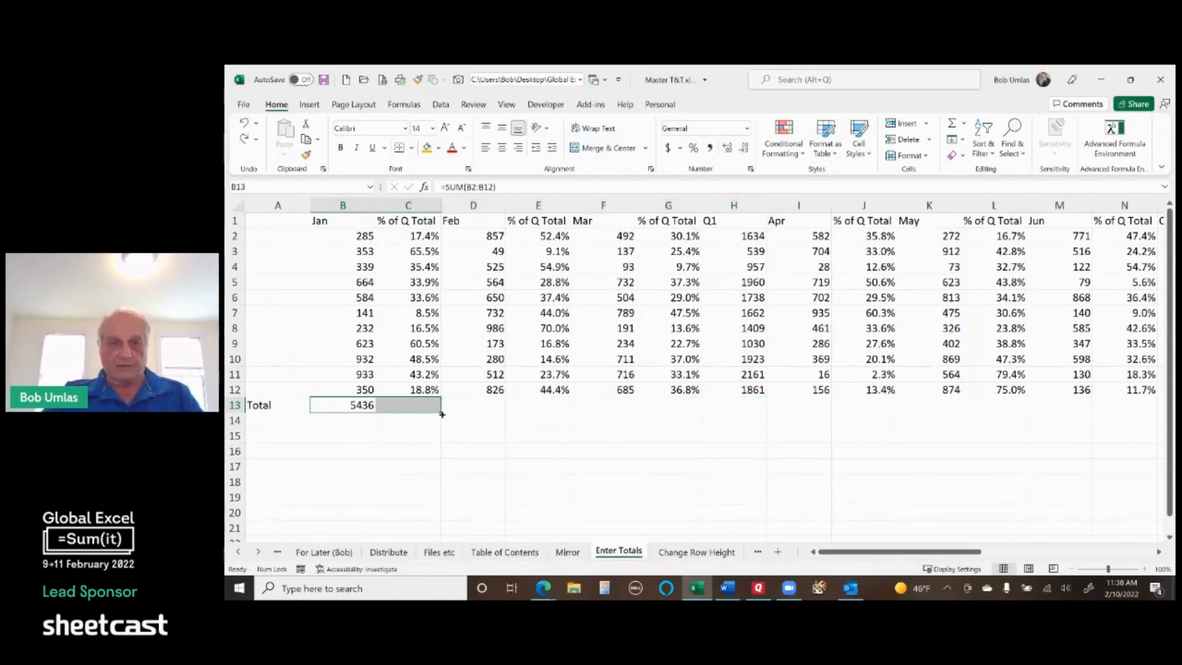
pyautogui.moveTo(441, 414); pyautogui.dragTo(1022, 411)
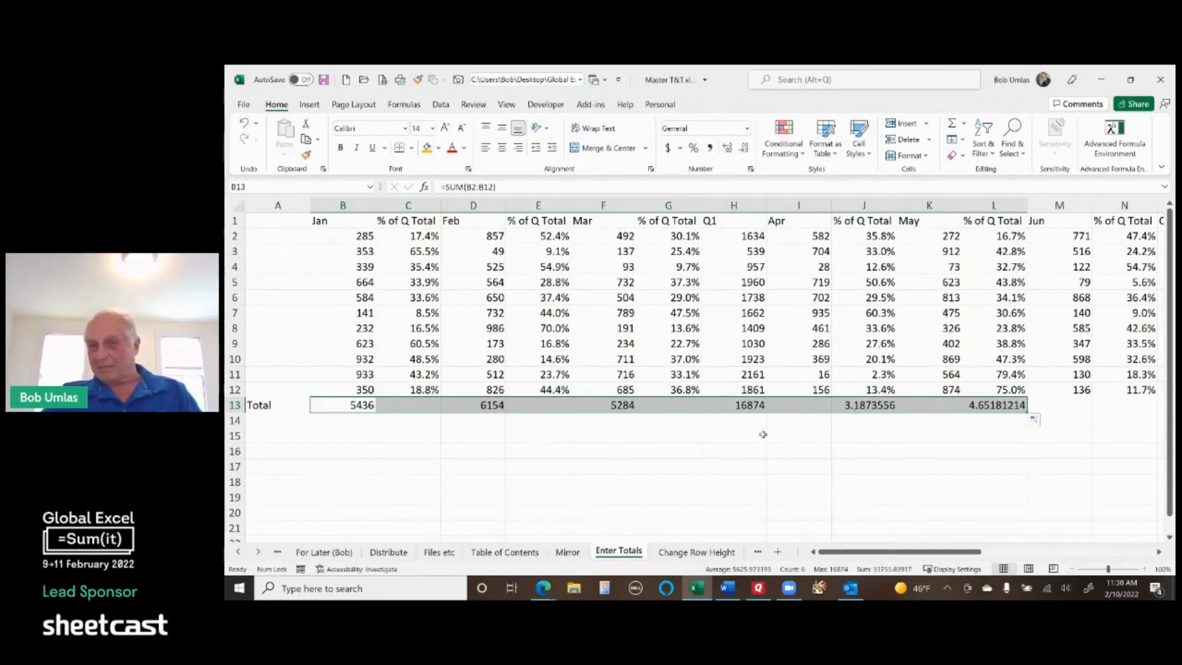
pyautogui.hotkey('ctrl', 'z')
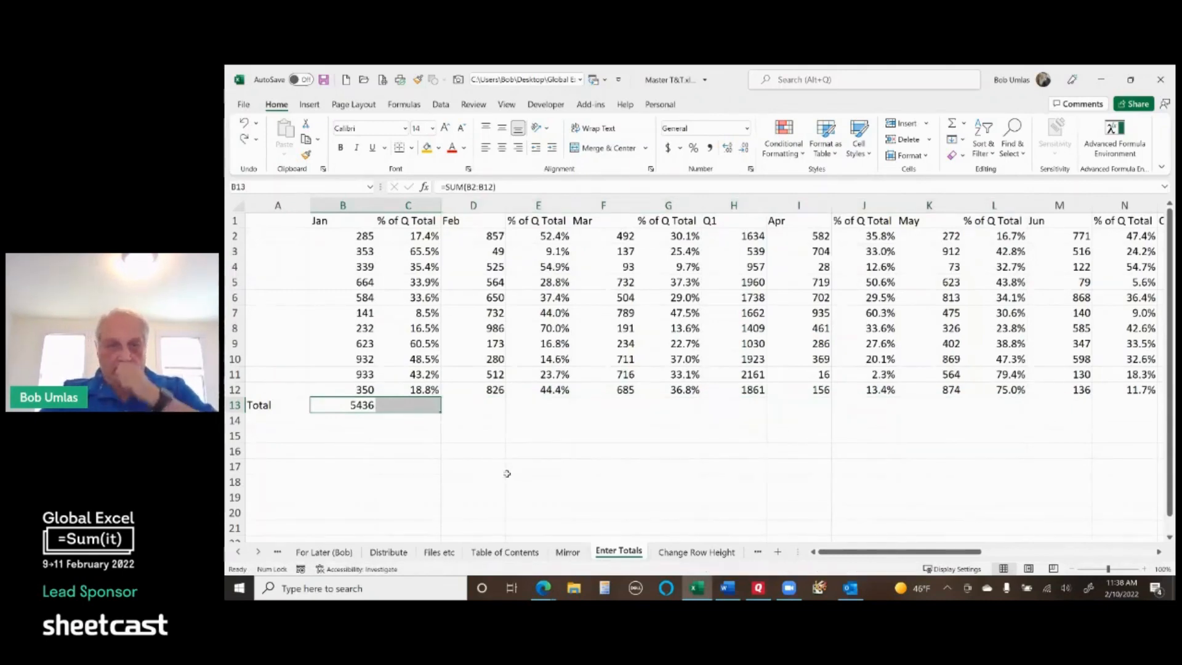
# Step: Fill the B13:C13 pair across row 13 through H13 to total every other column, and extend the fill into the second-quarter columns
pyautogui.moveTo(442, 413); pyautogui.dragTo(739, 410)
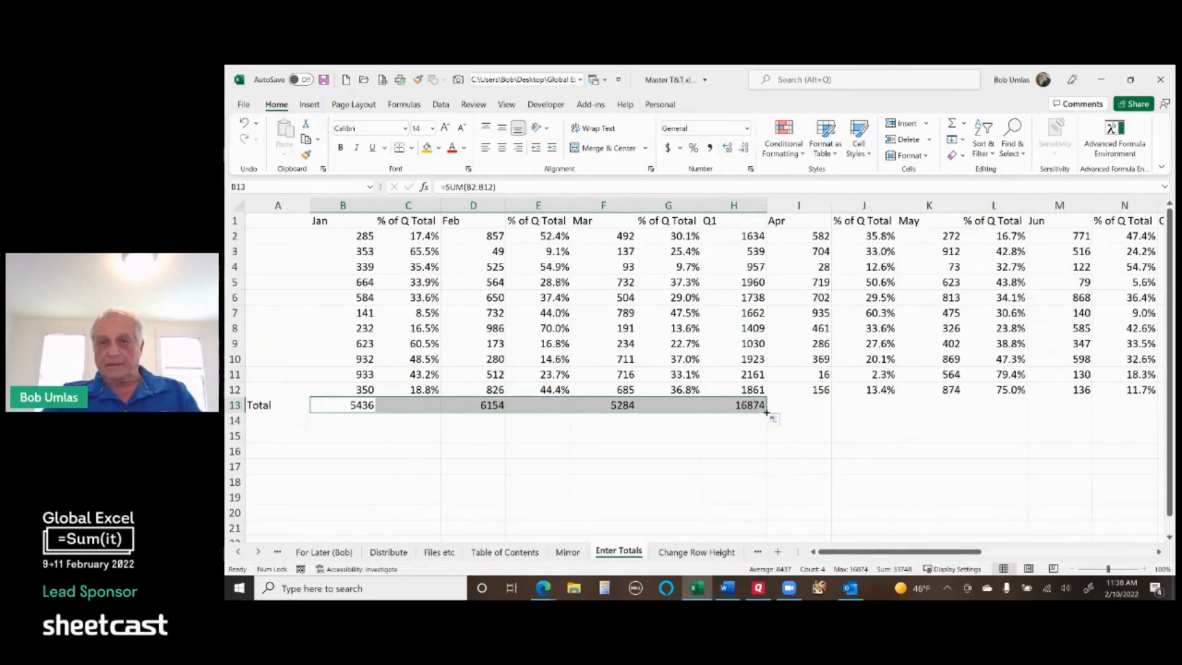
pyautogui.moveTo(766, 411); pyautogui.dragTo(949, 409)
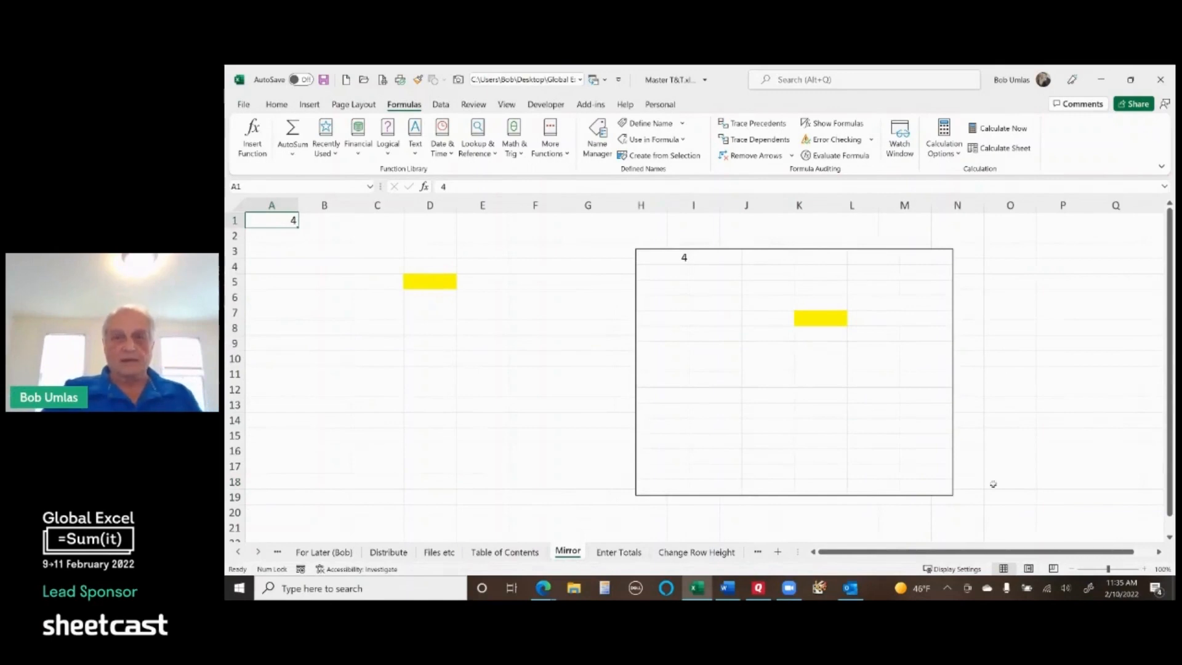
# Step: Move the linked picture of A1:F16 onto its own source range, with its upper-left corner inside cell A1
pyautogui.click(800, 373)
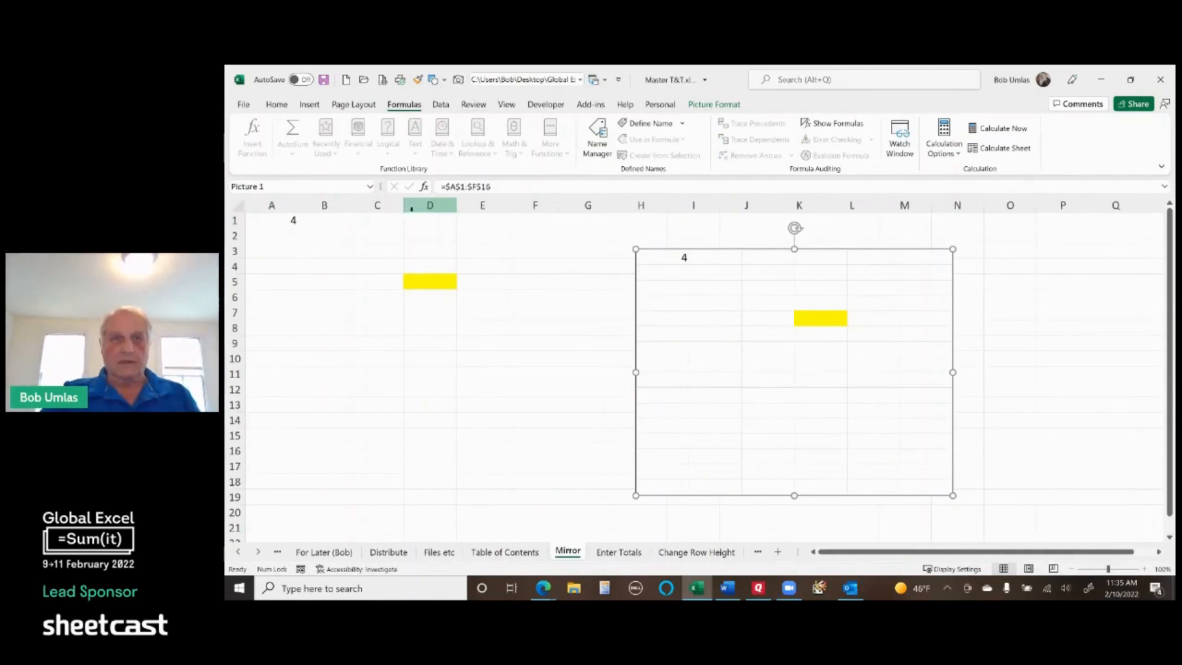
pyautogui.moveTo(290, 219); pyautogui.dragTo(516, 447)
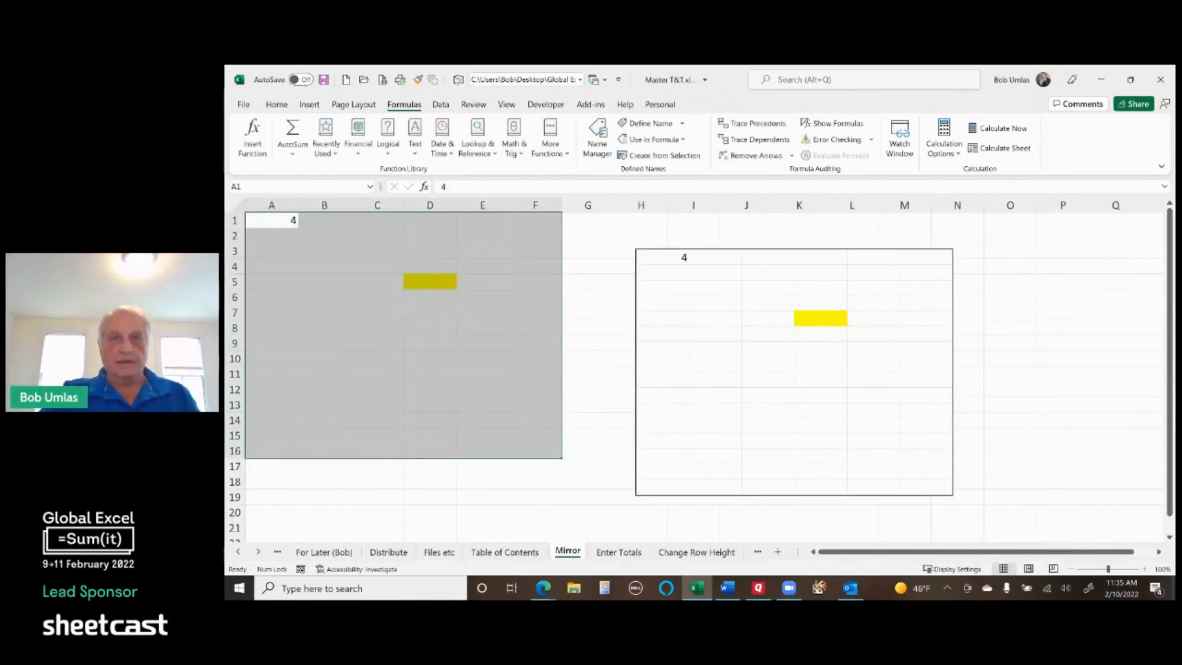
pyautogui.click(742, 302)
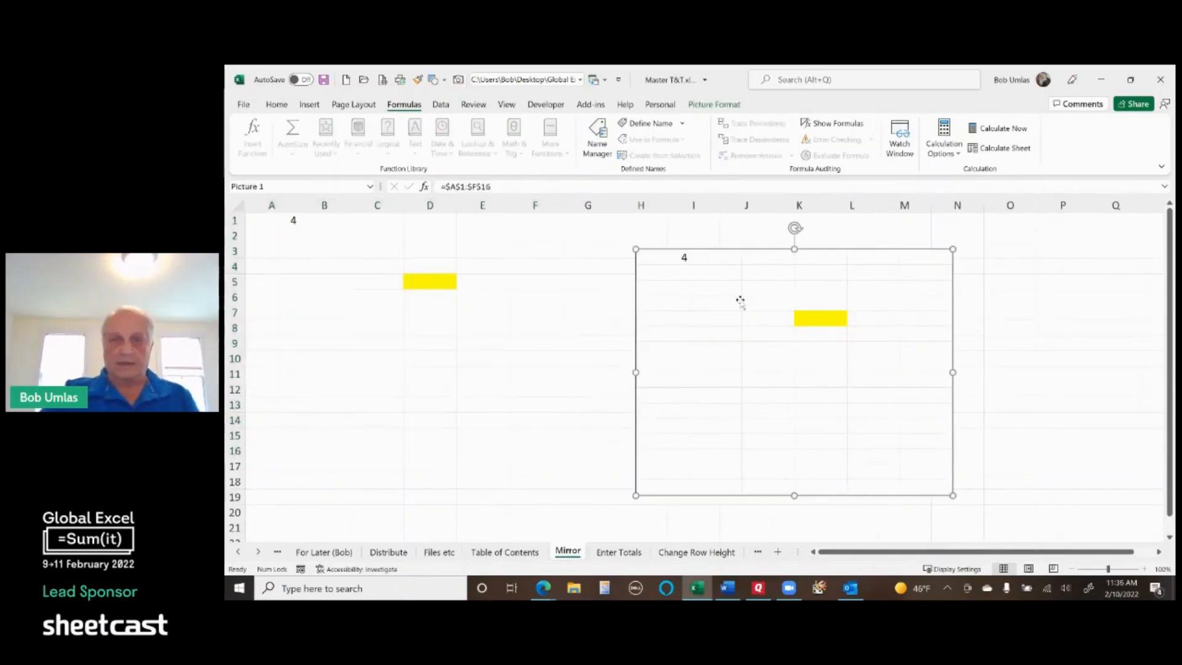
pyautogui.moveTo(740, 301); pyautogui.dragTo(574, 342)
pyautogui.moveTo(699, 388); pyautogui.dragTo(541, 356)
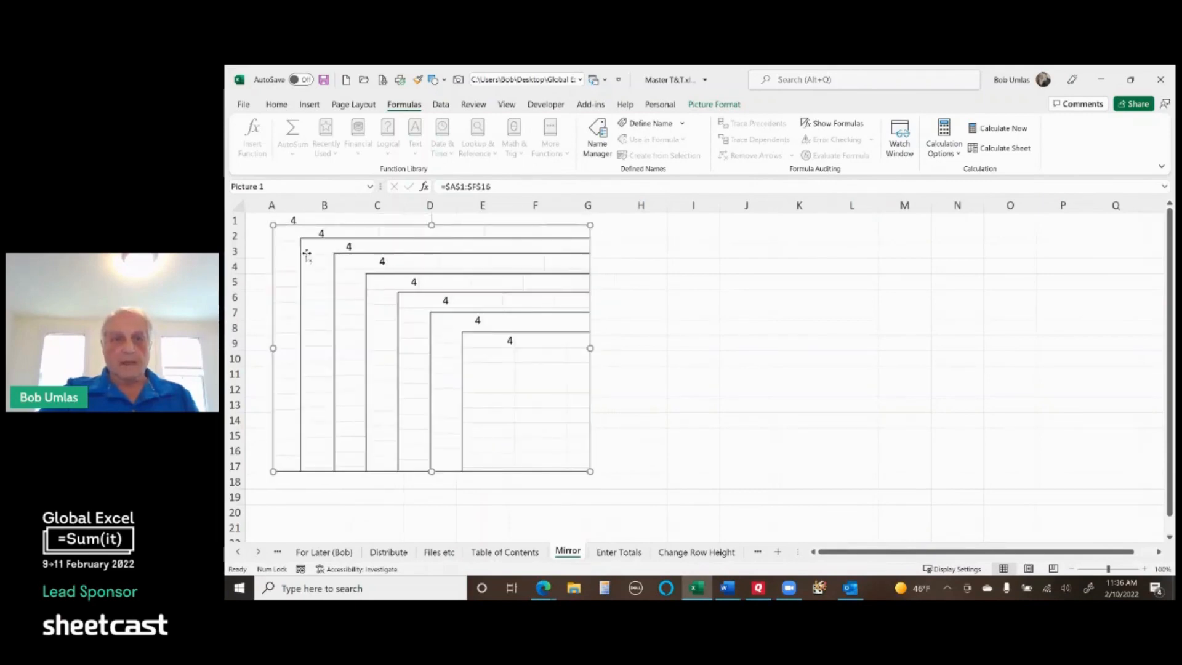
# Step: Enter 5, 6, 3 and a first name in turn into cell A1, keeping the cell selected after each entry
pyautogui.click(265, 221)
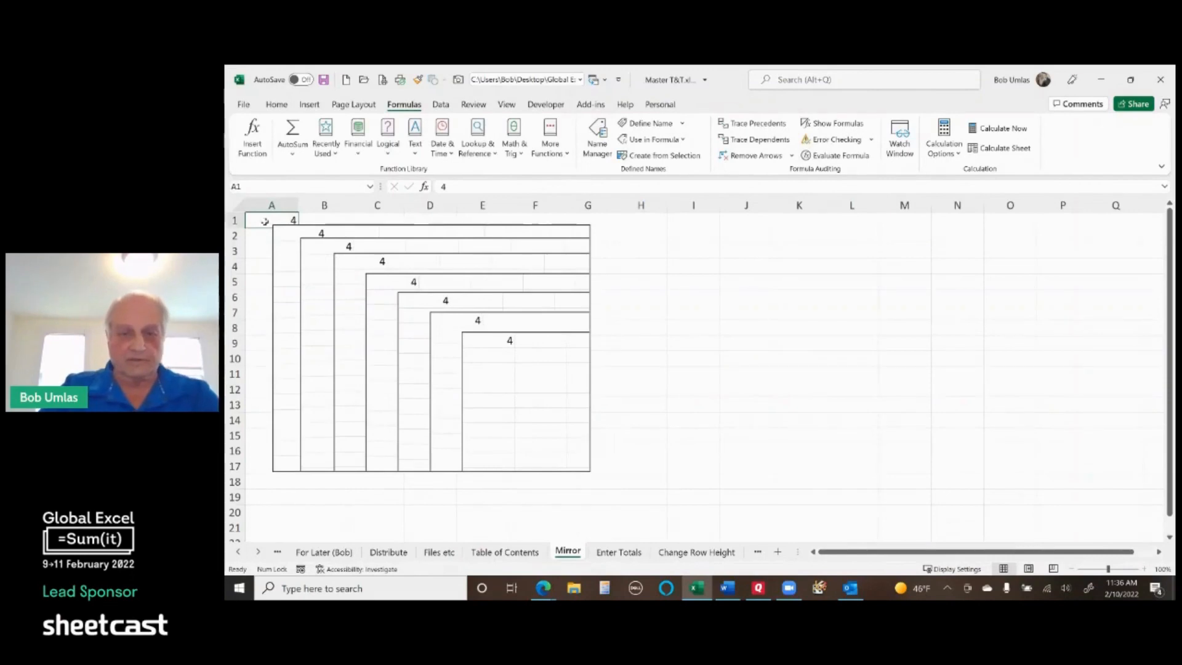
pyautogui.write('5')
pyautogui.hotkey('ctrl', 'Return')
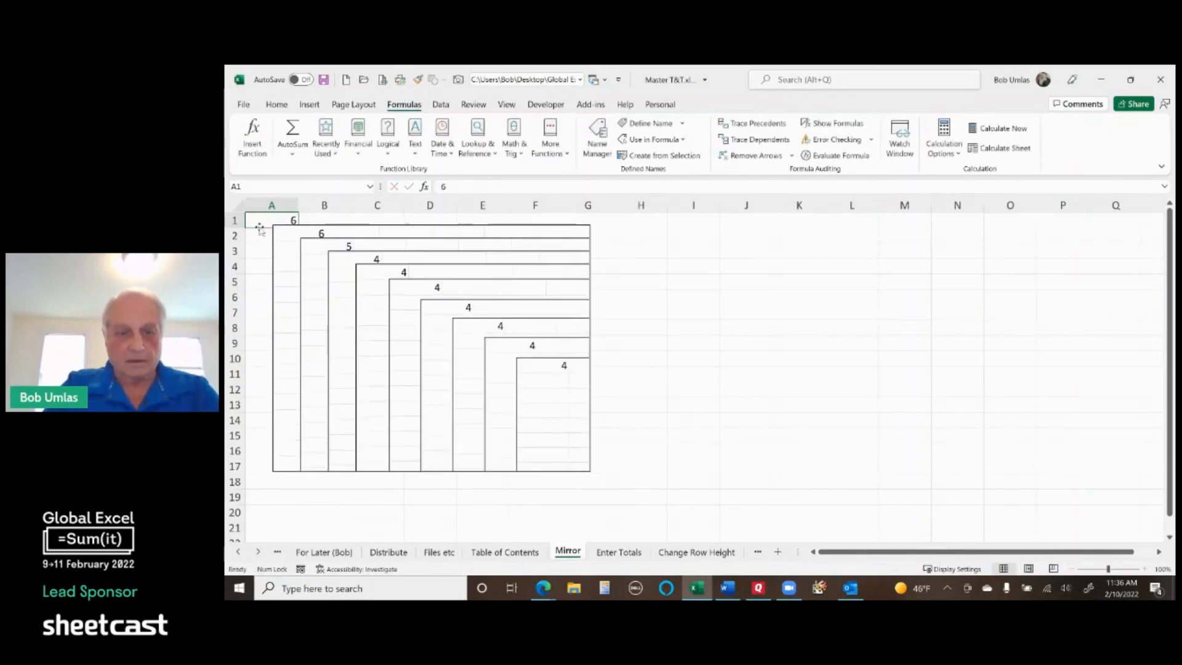
pyautogui.write('3')
pyautogui.hotkey('ctrl', 'Return')
pyautogui.write('BOb')
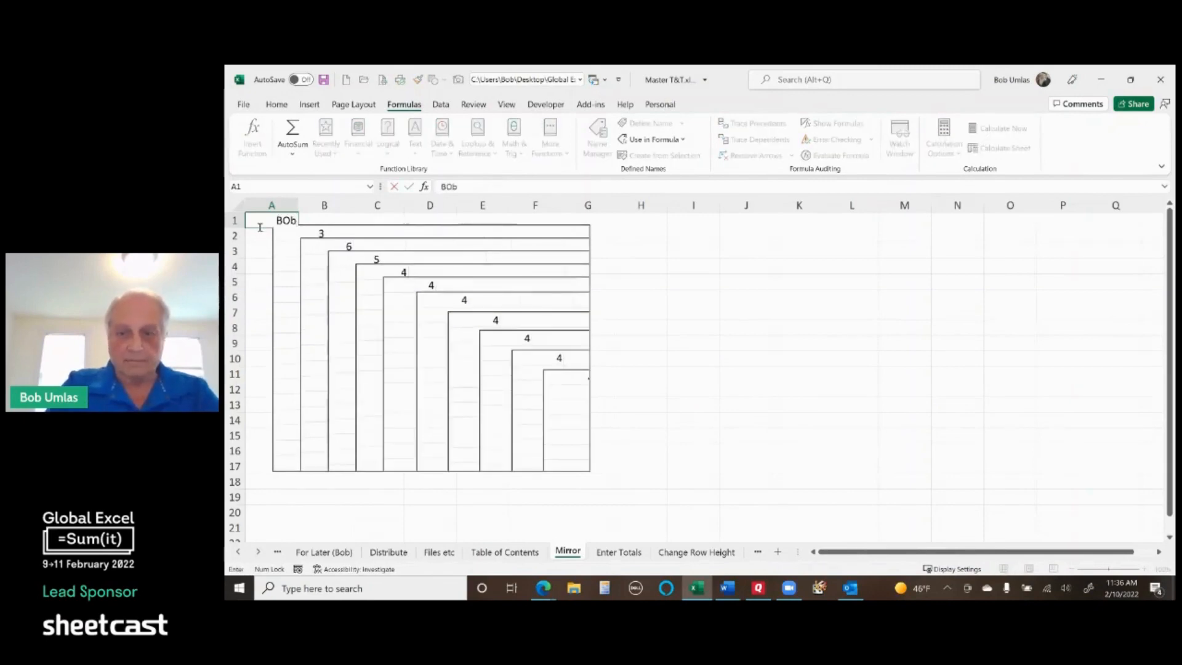
pyautogui.hotkey('ctrl', 'Return')
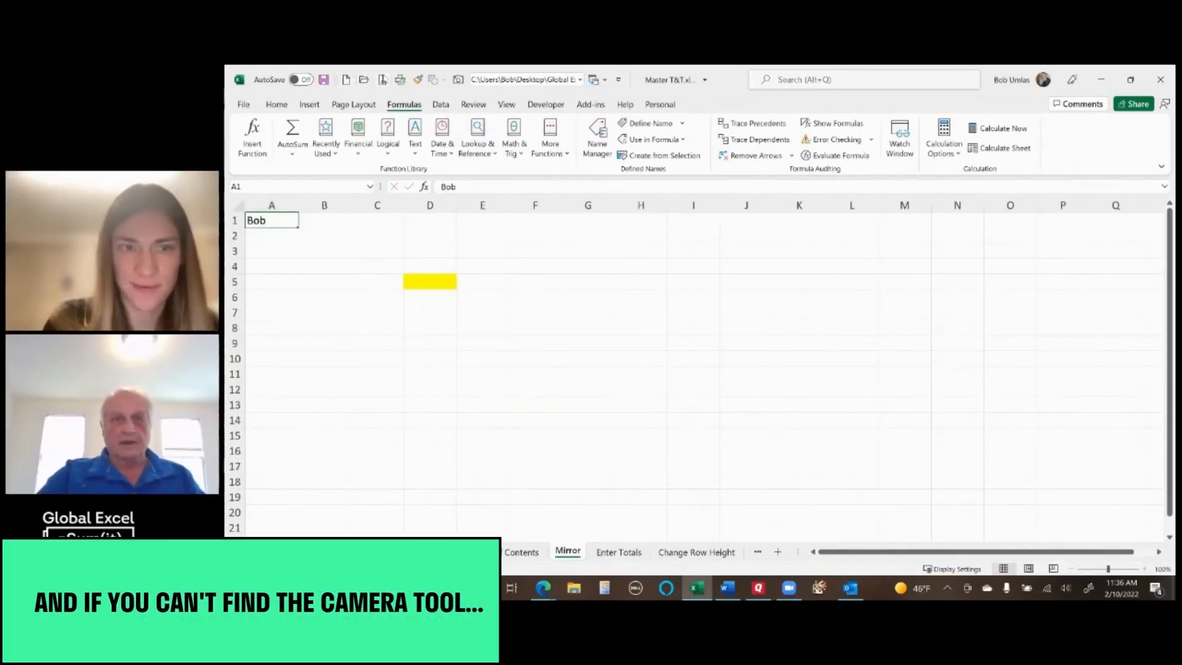
# Step: Locate the Camera command among All Commands in the Quick Access Toolbar customization, and leave without saving changes
pyautogui.rightClick(385, 76)
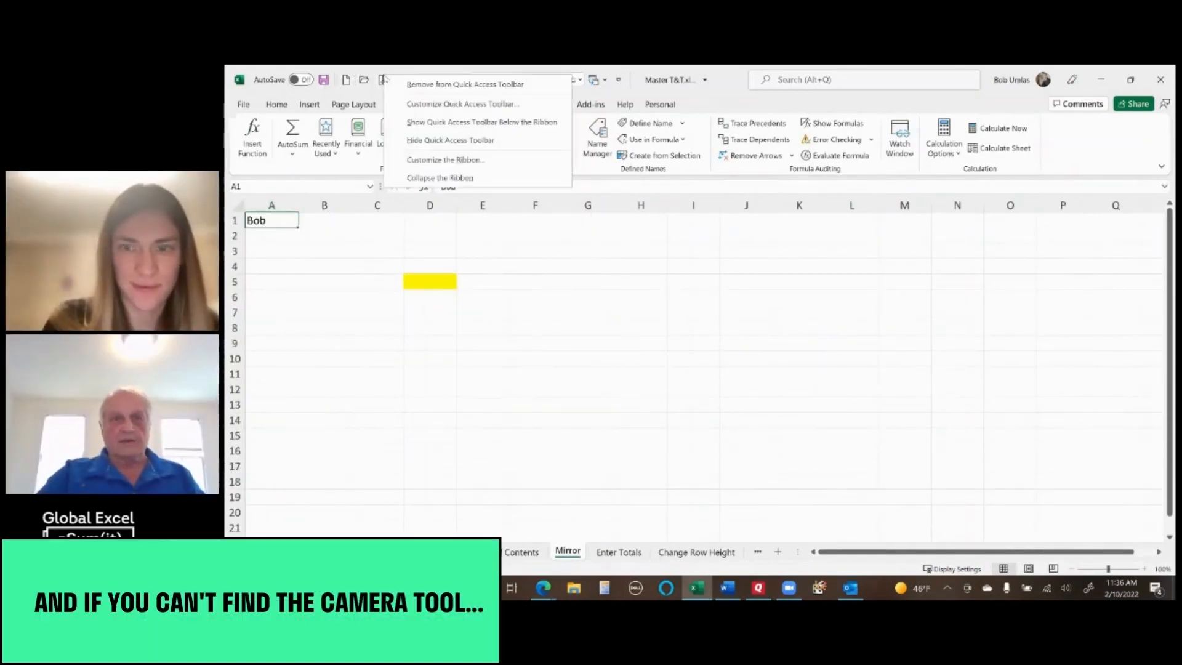
pyautogui.click(415, 105)
pyautogui.click(661, 180)
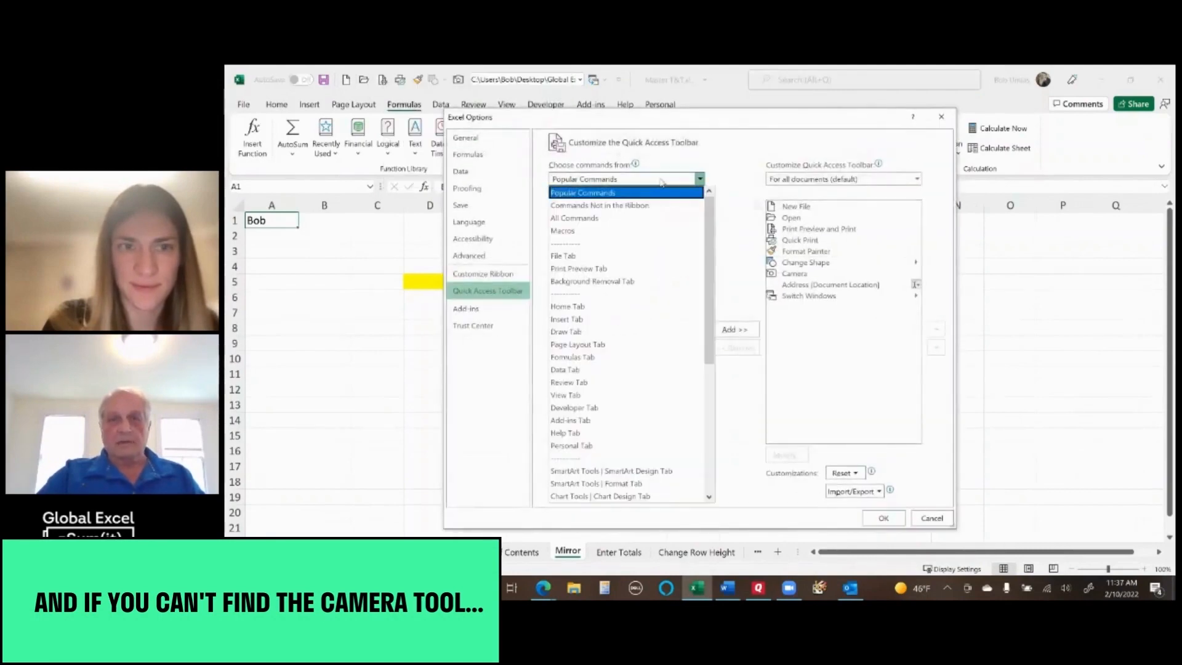
pyautogui.click(629, 221)
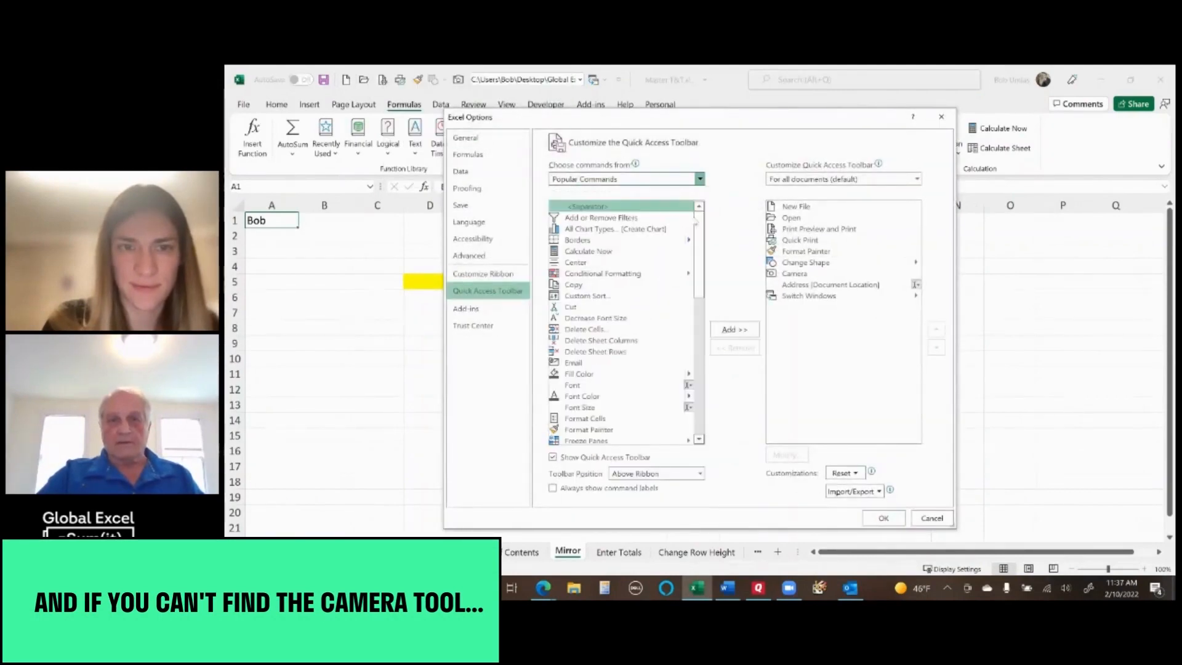
pyautogui.moveTo(698, 218); pyautogui.dragTo(698, 239)
pyautogui.scroll(-2, 634, 367)
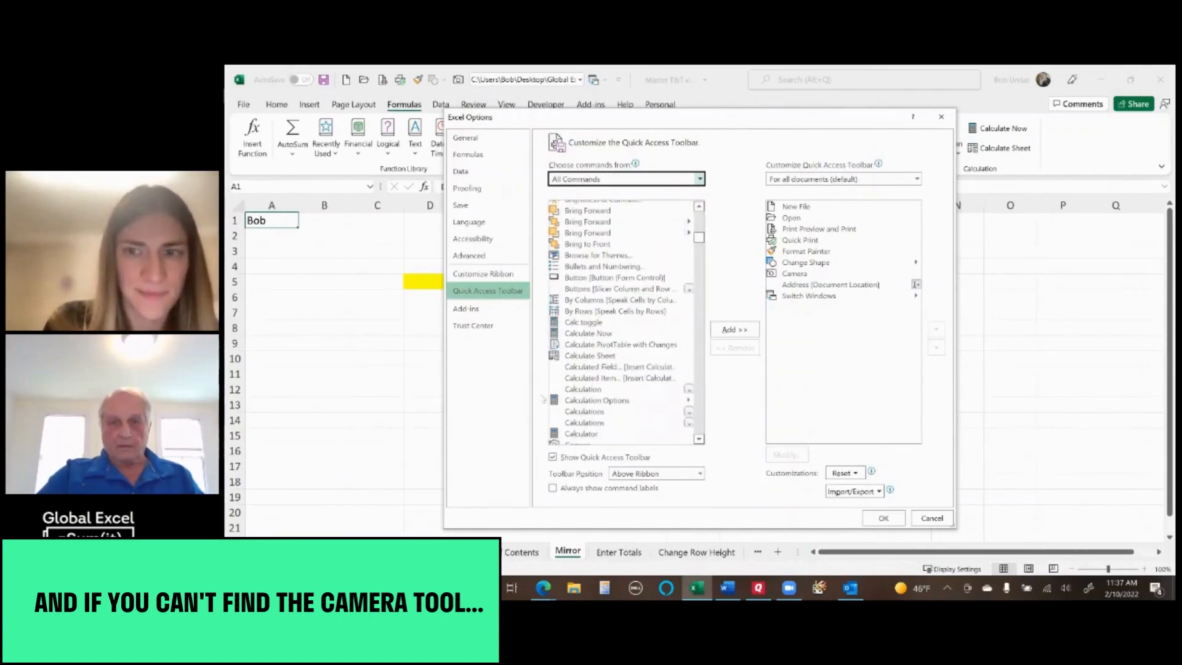
pyautogui.scroll(-3, 603, 368)
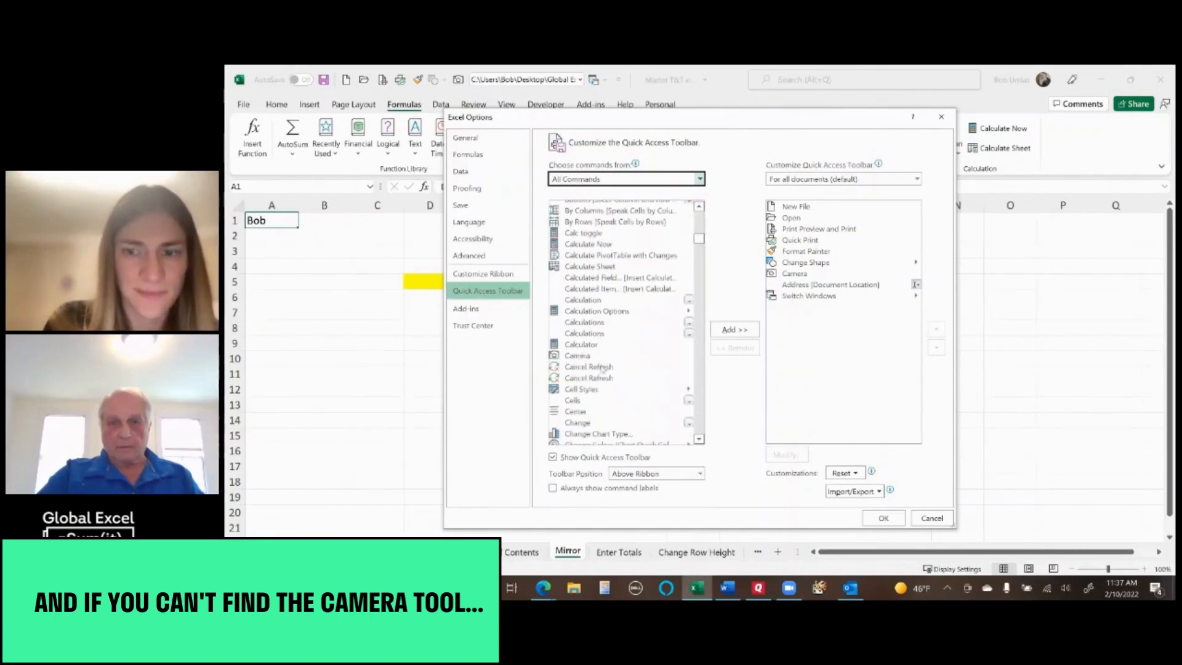
pyautogui.click(578, 358)
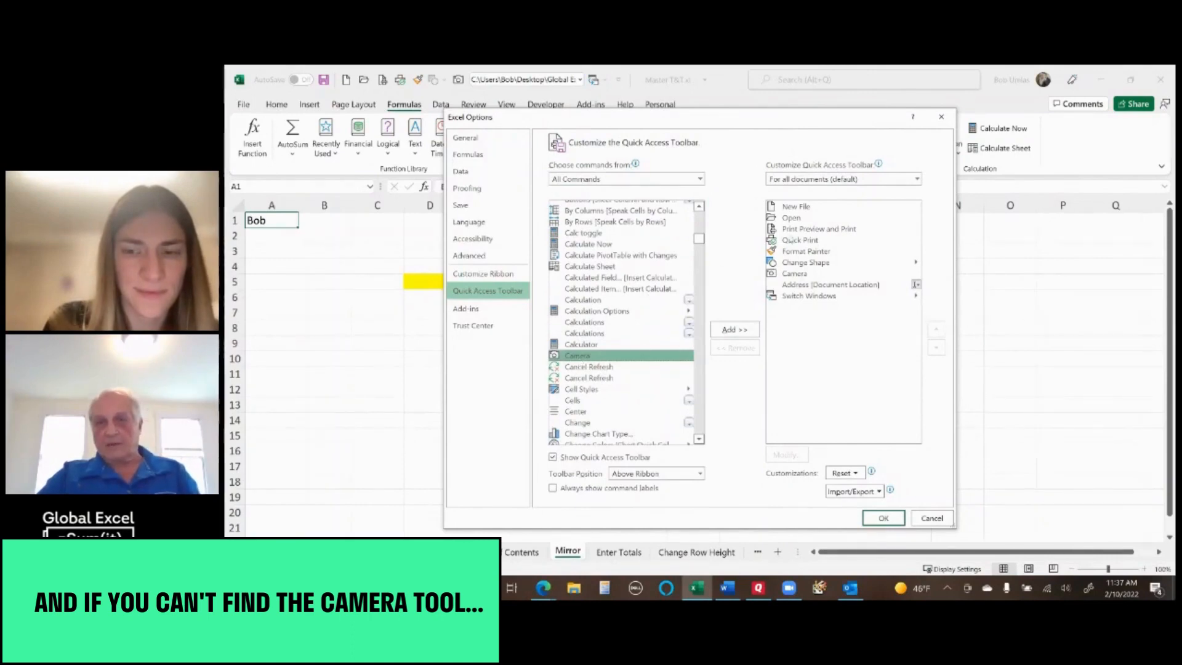
pyautogui.click(938, 519)
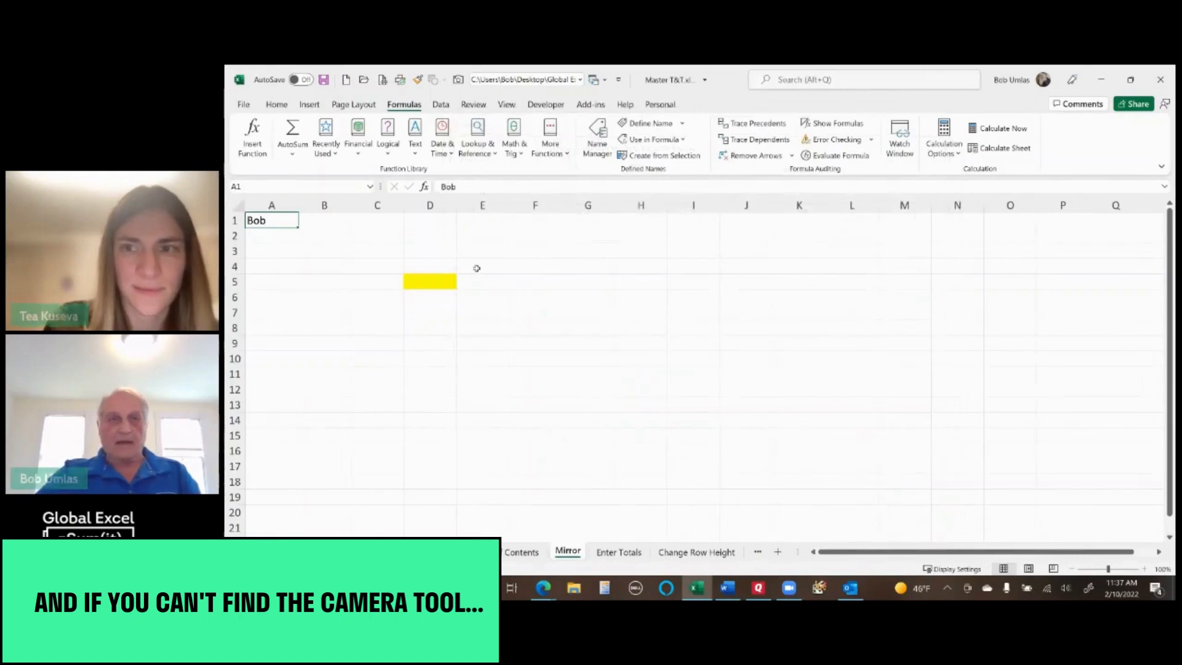
# Step: Capture the range C2:E8 with the Camera tool and place the picture around cell J3
pyautogui.moveTo(374, 240); pyautogui.dragTo(494, 334)
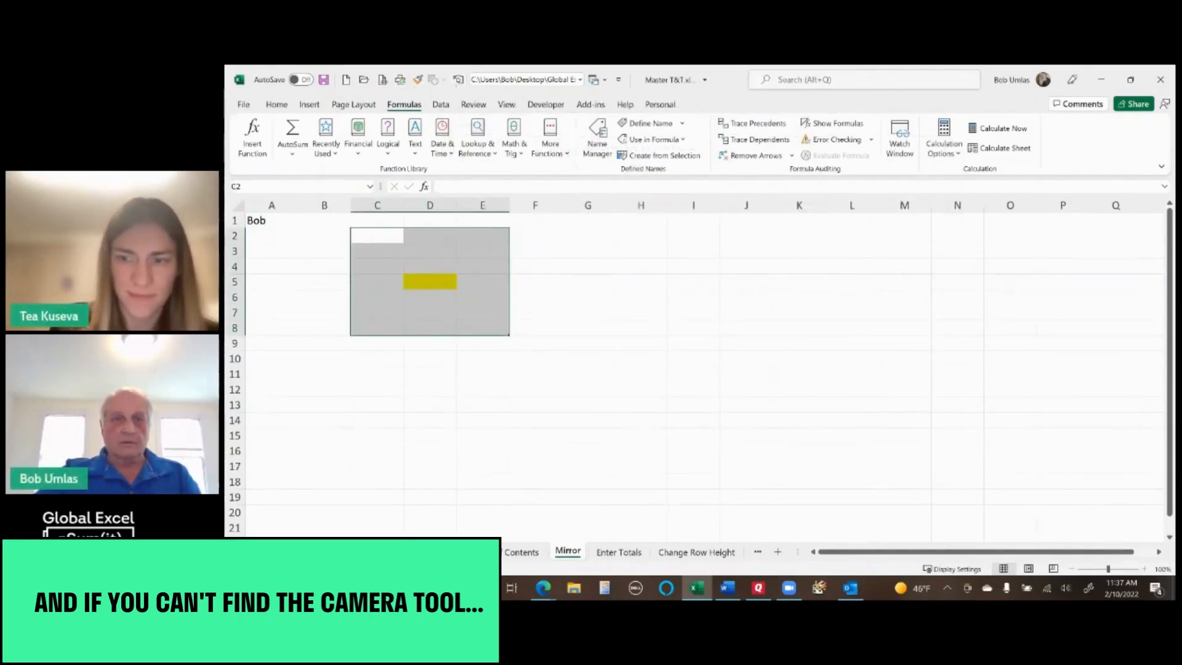
pyautogui.click(753, 251)
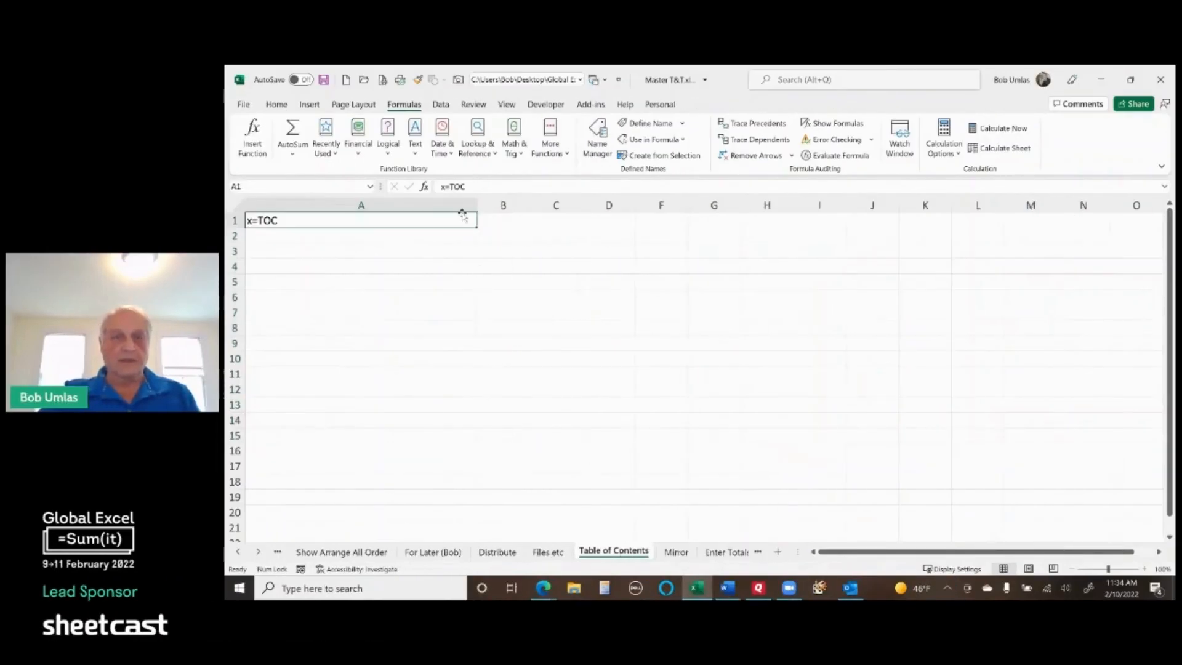
# Step: Turn the text in cell A1 of the Table of Contents sheet into the formula =TOC
pyautogui.click(444, 186)
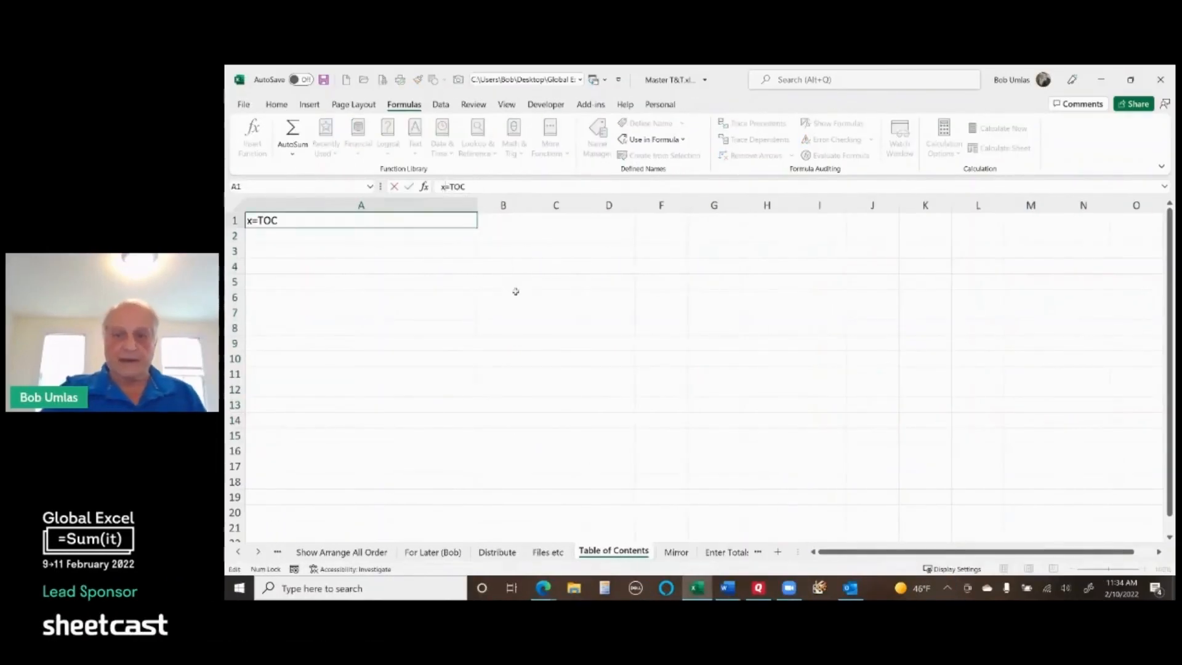
pyautogui.press('BackSpace')
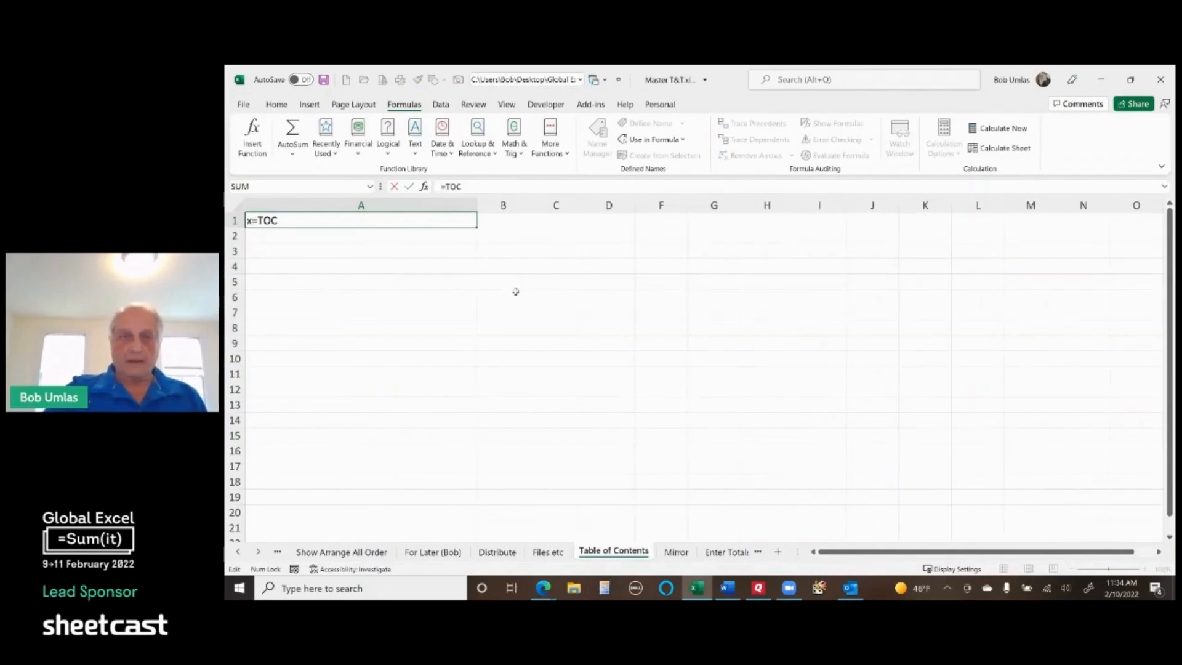
pyautogui.press('Return')
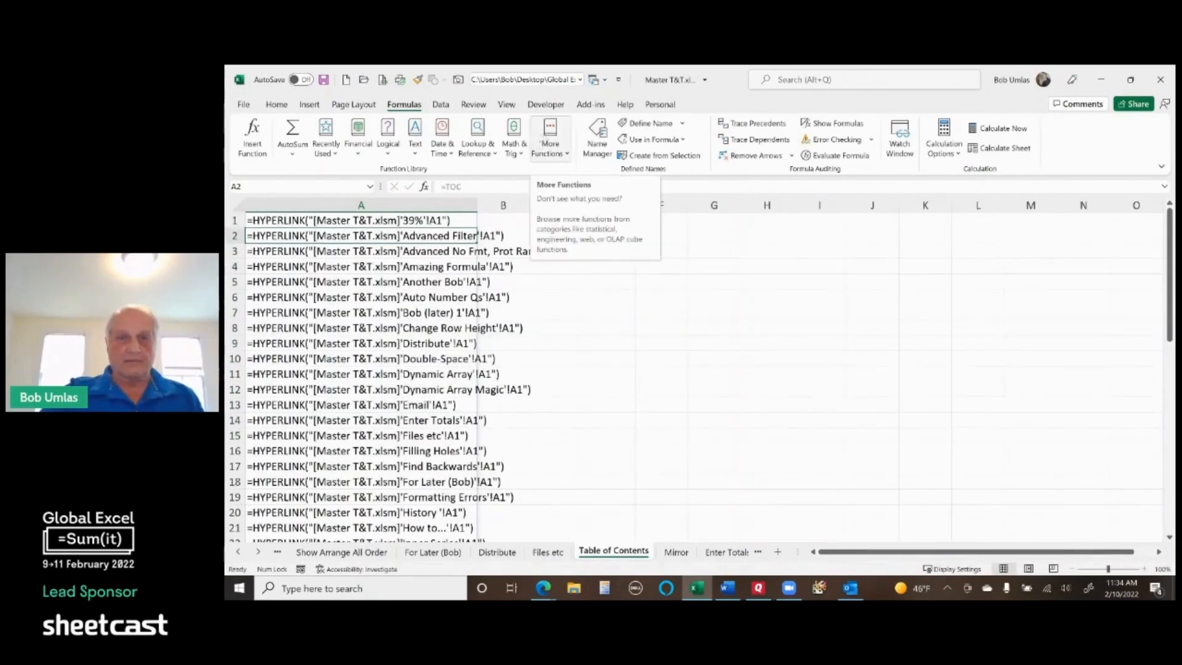
# Step: Examine the formula behind the defined name TOC in the Name Manager
pyautogui.click(598, 137)
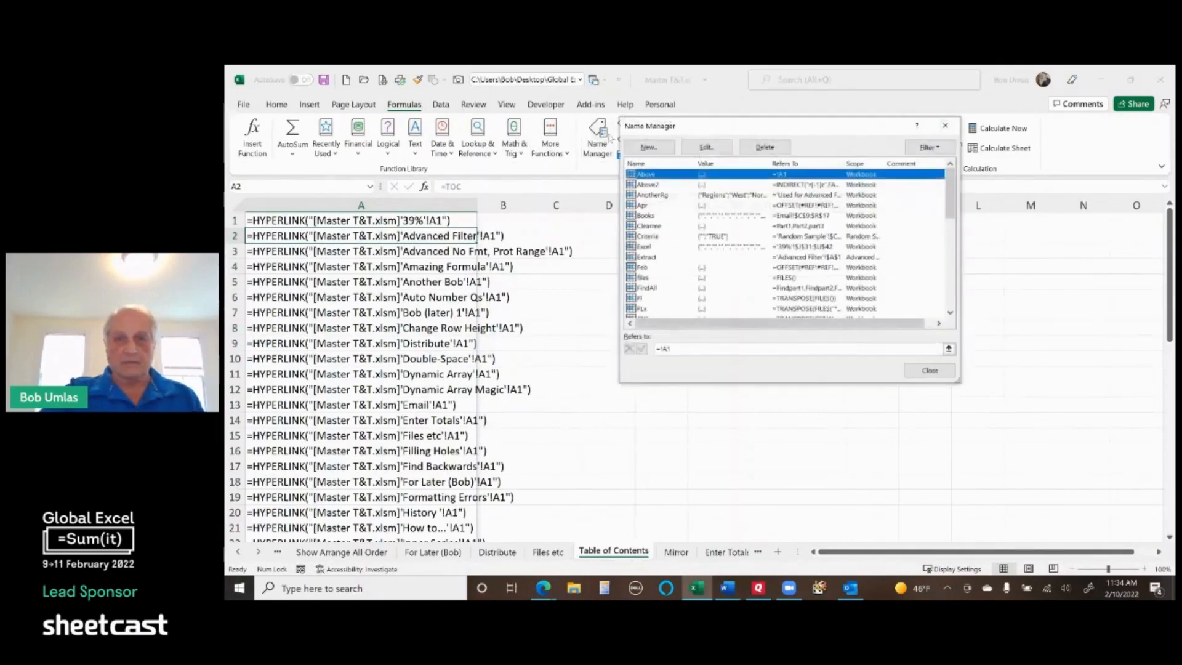
pyautogui.moveTo(950, 194); pyautogui.dragTo(950, 268)
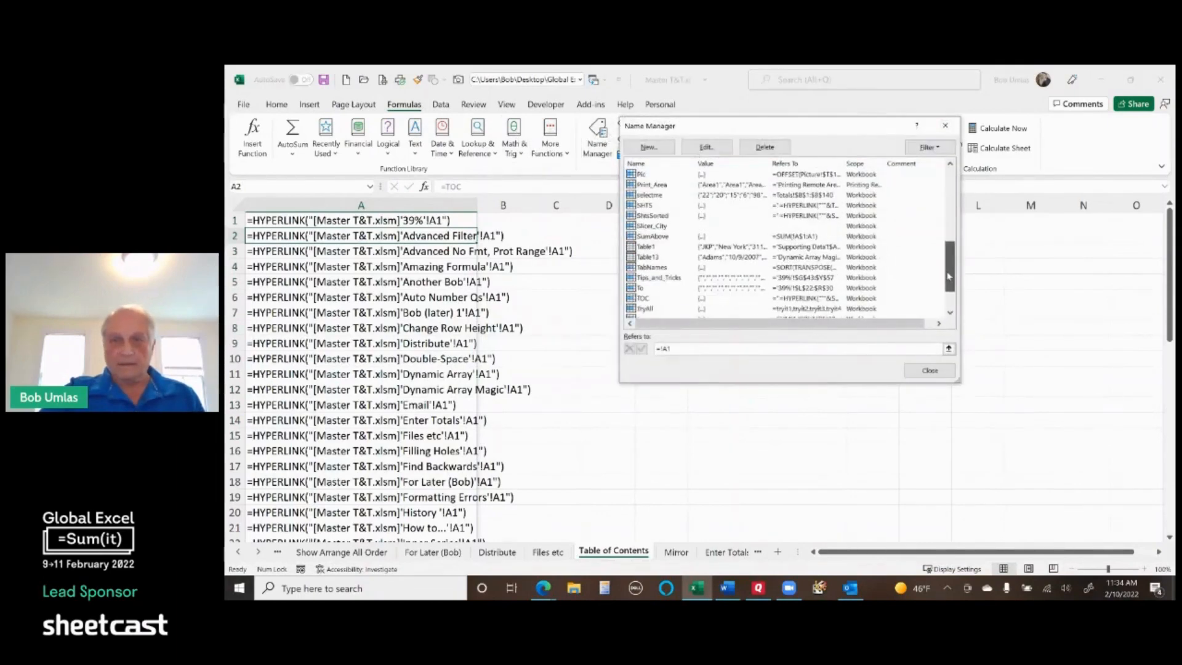
pyautogui.click(661, 300)
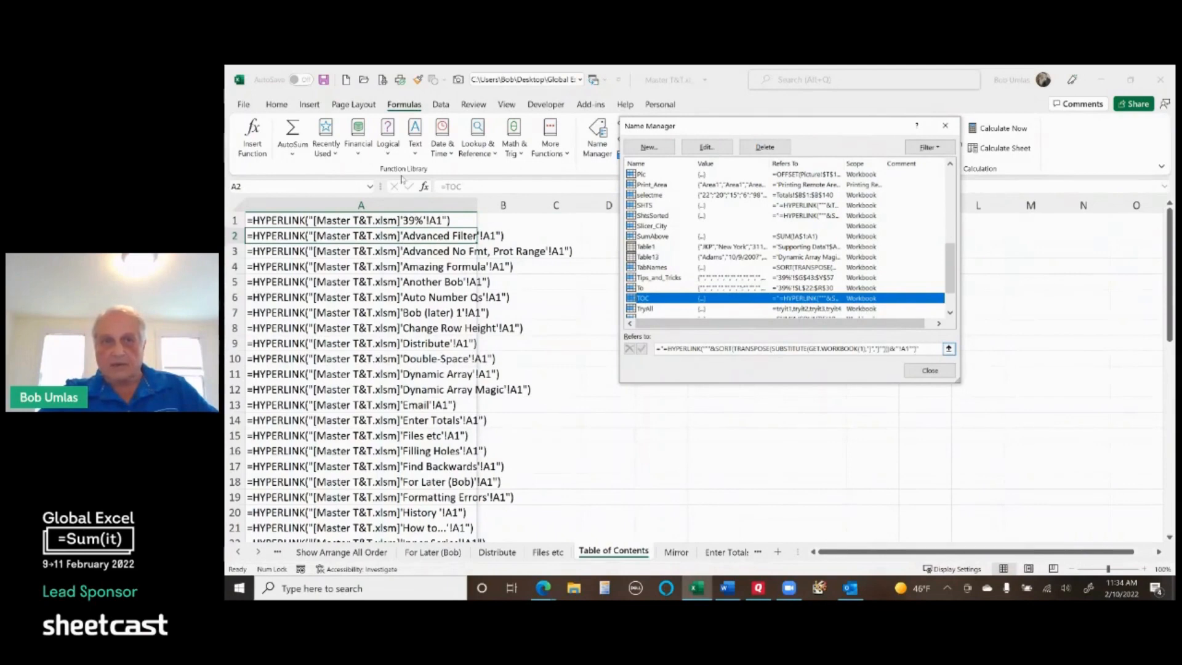
pyautogui.click(930, 370)
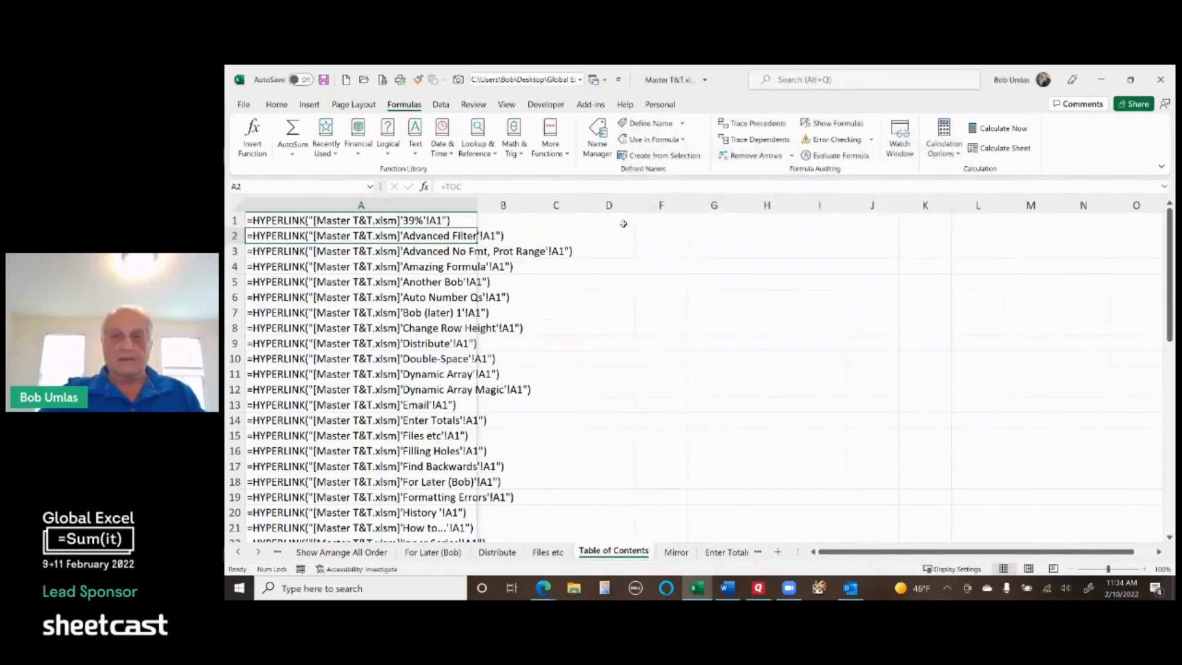
# Step: Convert the formulas in column A to values only, in place
pyautogui.click(310, 207)
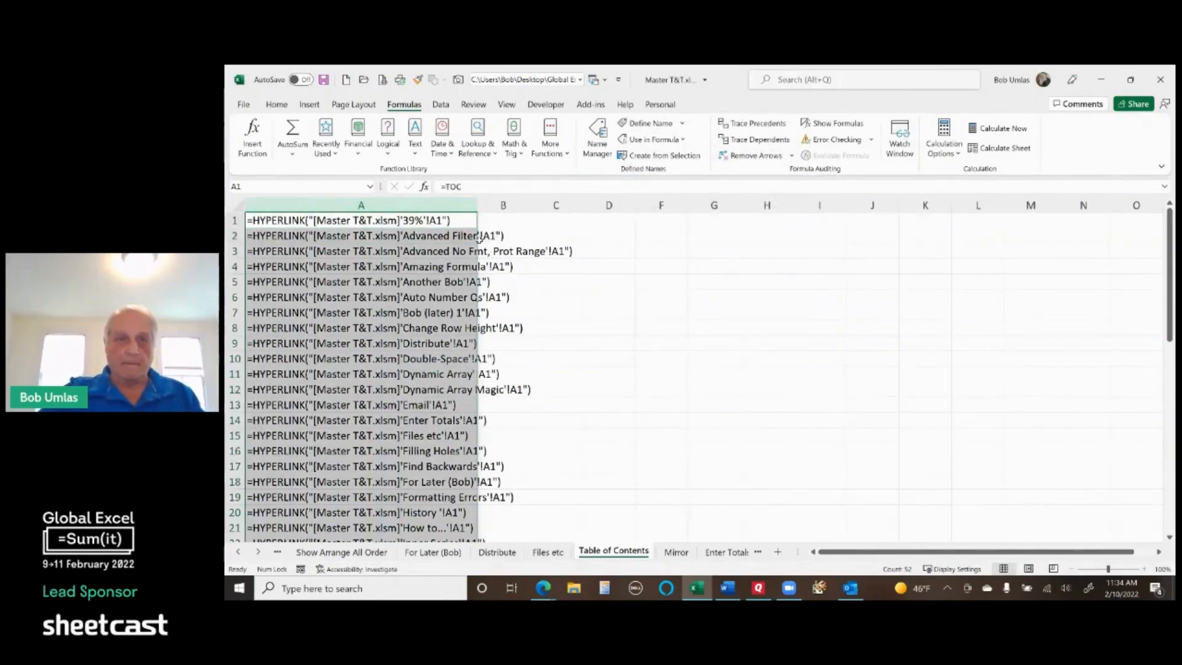
pyautogui.moveTo(477, 239); pyautogui.dragTo(389, 249)
pyautogui.click(412, 293)
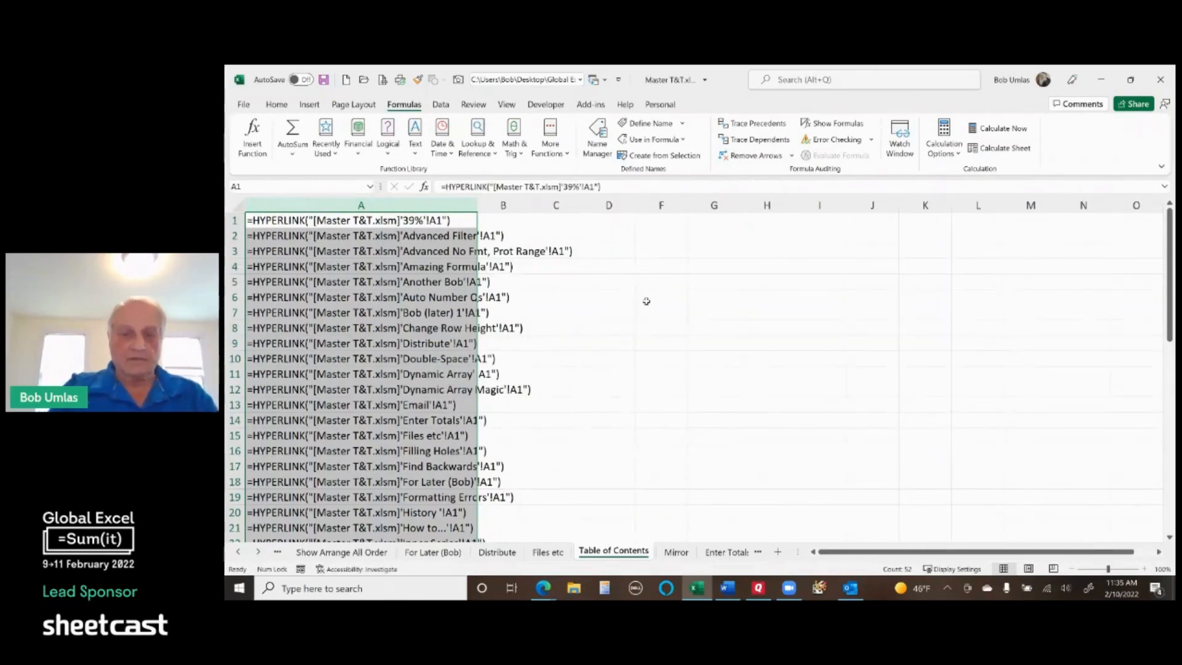
# Step: Replace every "[master T&T.xlsm]" in column A with "#", and close Find and Replace
pyautogui.hotkey('ctrl', 'h')
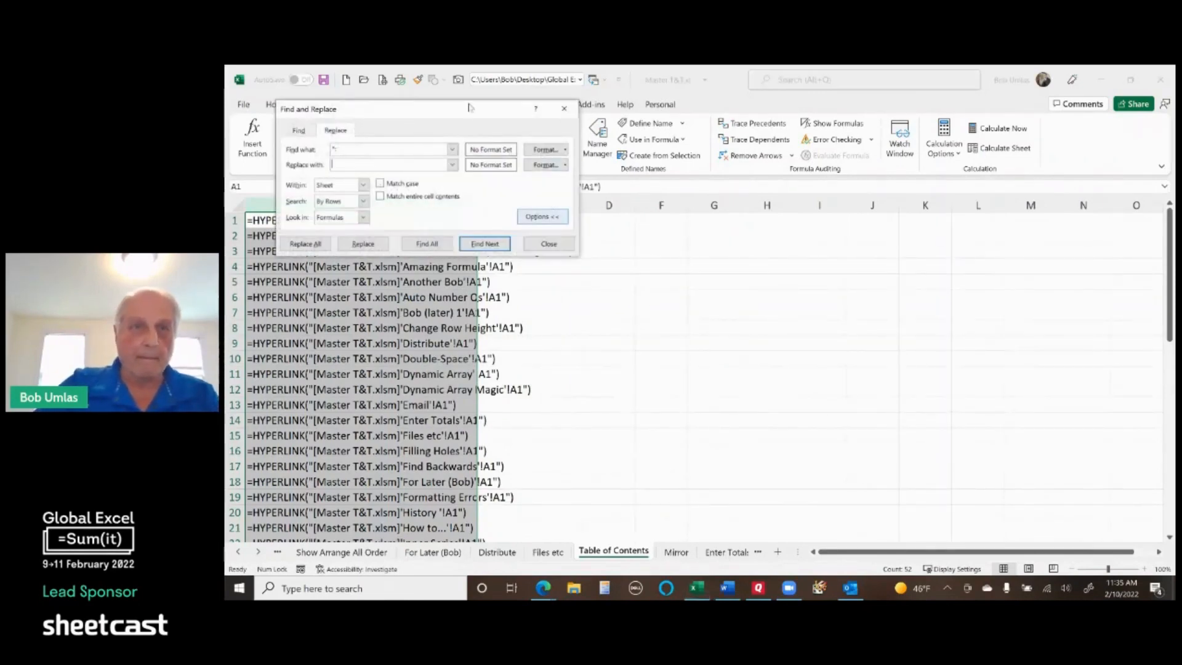
pyautogui.moveTo(471, 107); pyautogui.dragTo(702, 208)
pyautogui.moveTo(583, 247); pyautogui.dragTo(554, 249)
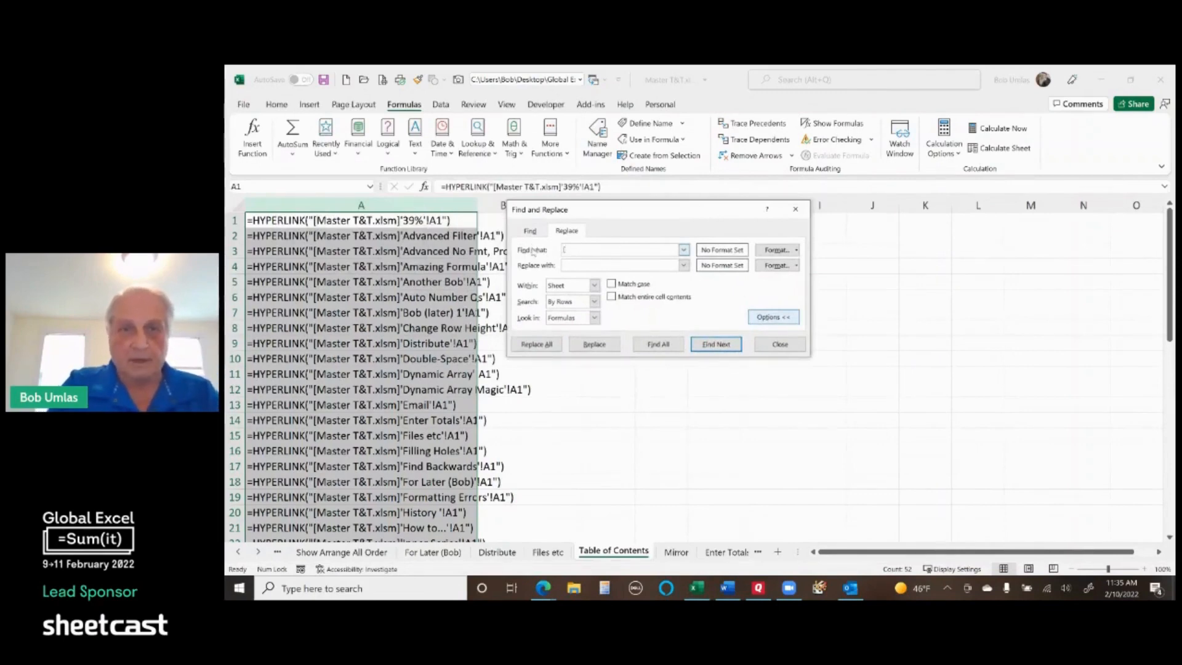
pyautogui.write('[master T&T.x')
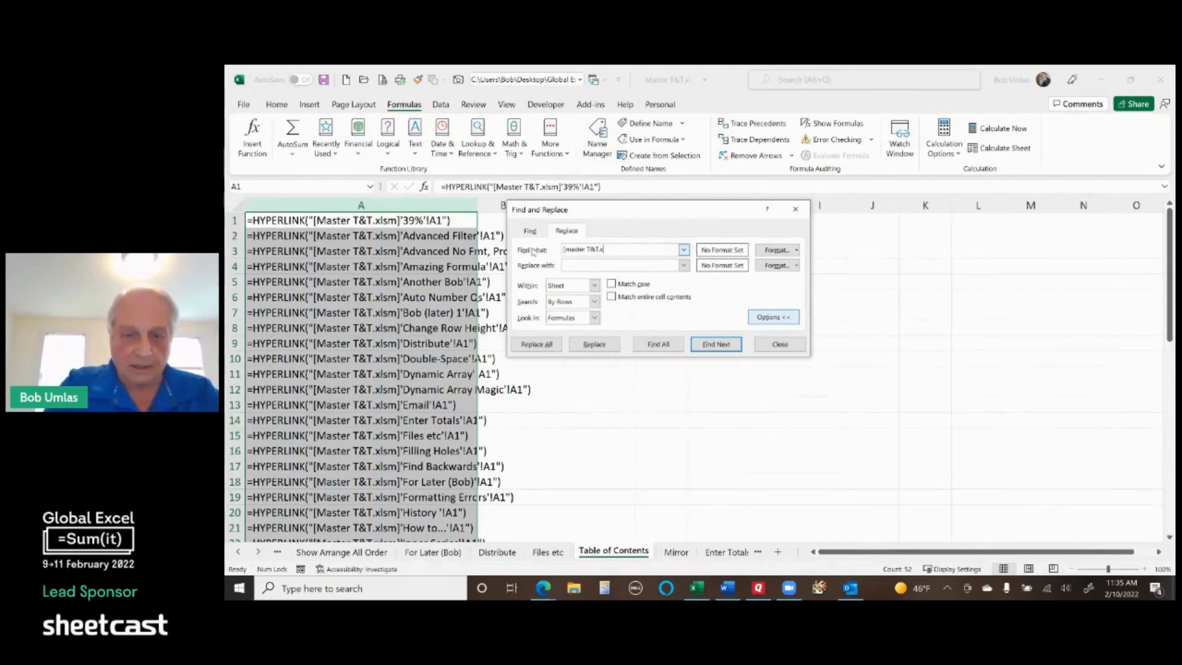
pyautogui.write('lsm]')
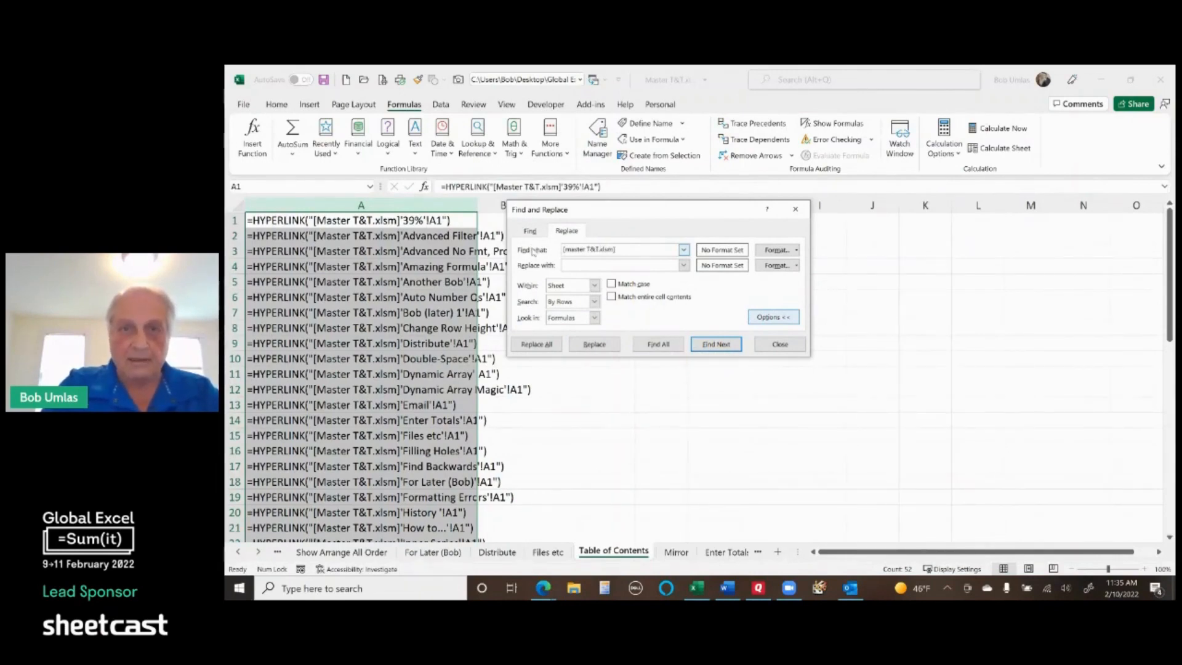
pyautogui.click(576, 265)
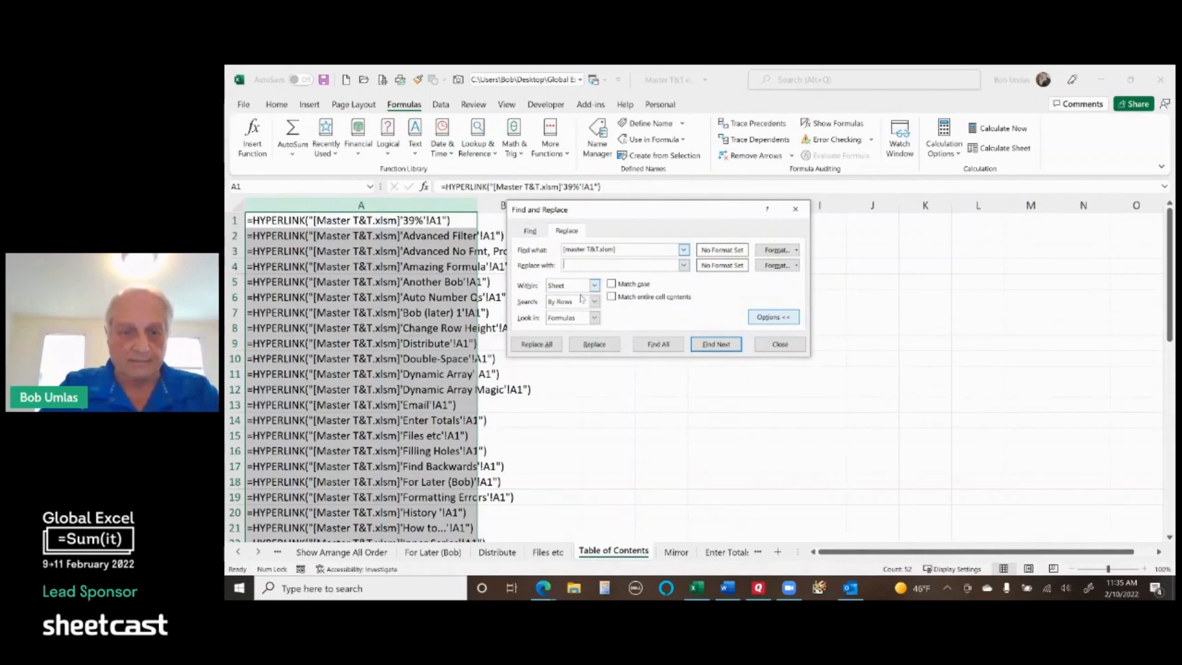
pyautogui.write('#')
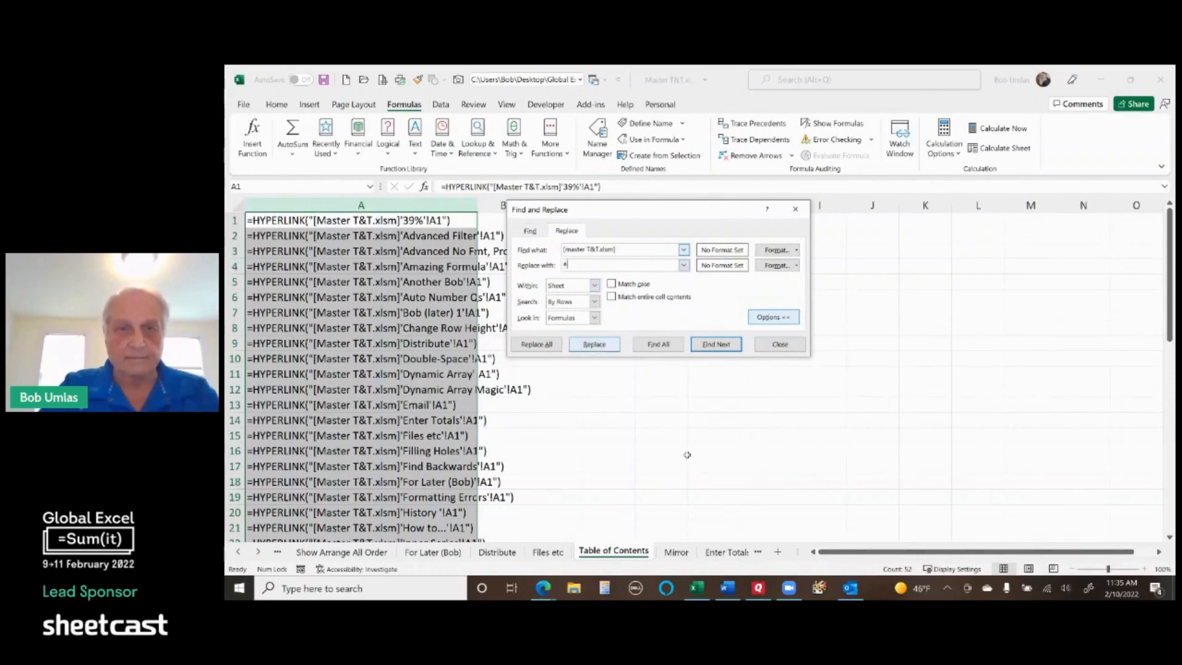
pyautogui.click(536, 344)
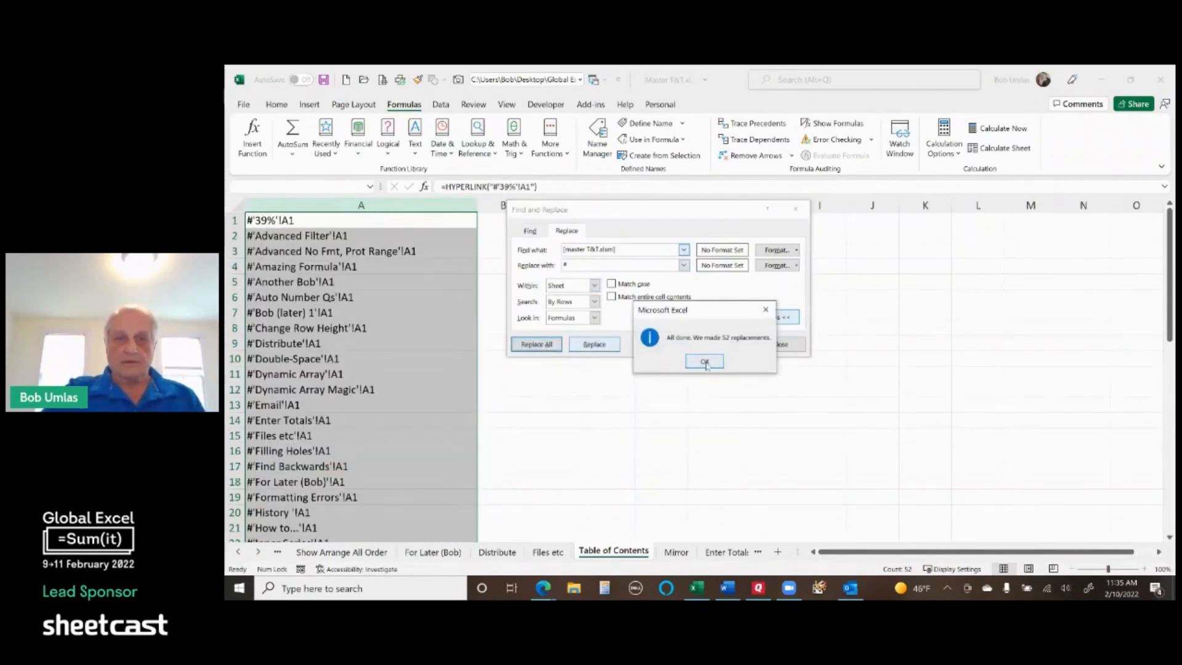
pyautogui.click(705, 363)
pyautogui.click(785, 344)
pyautogui.click(826, 342)
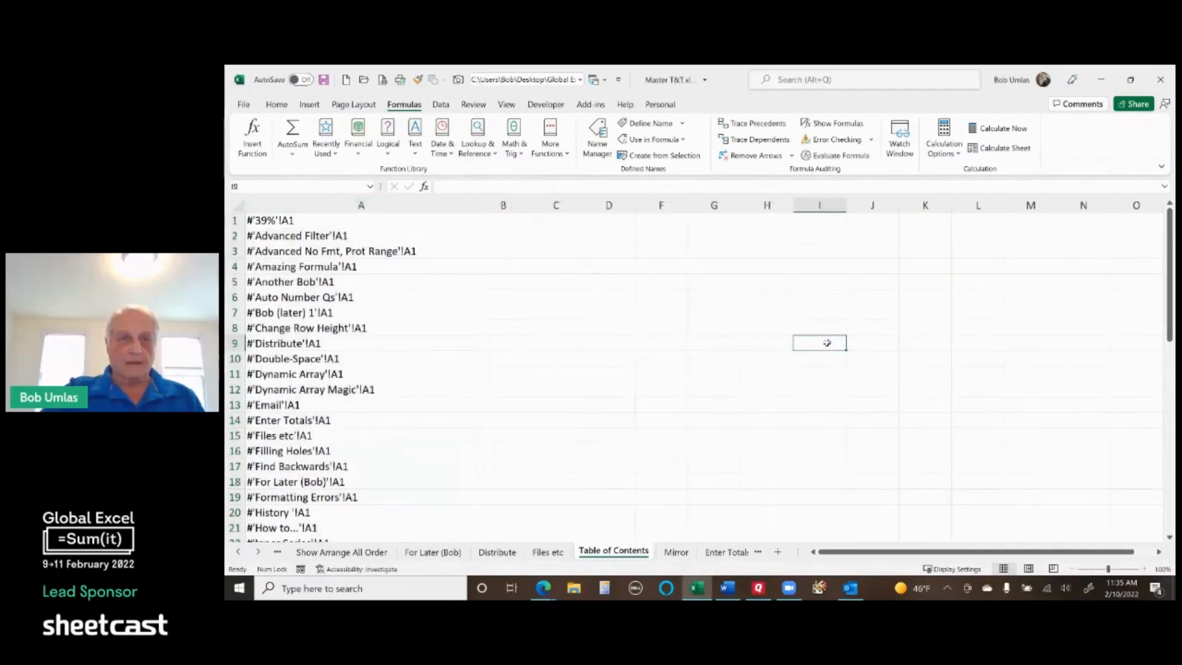
# Step: Test the hyperlinks to the Auto Number Qs sheet and the For Later sheet, returning to the Table of Contents after each
pyautogui.click(271, 302)
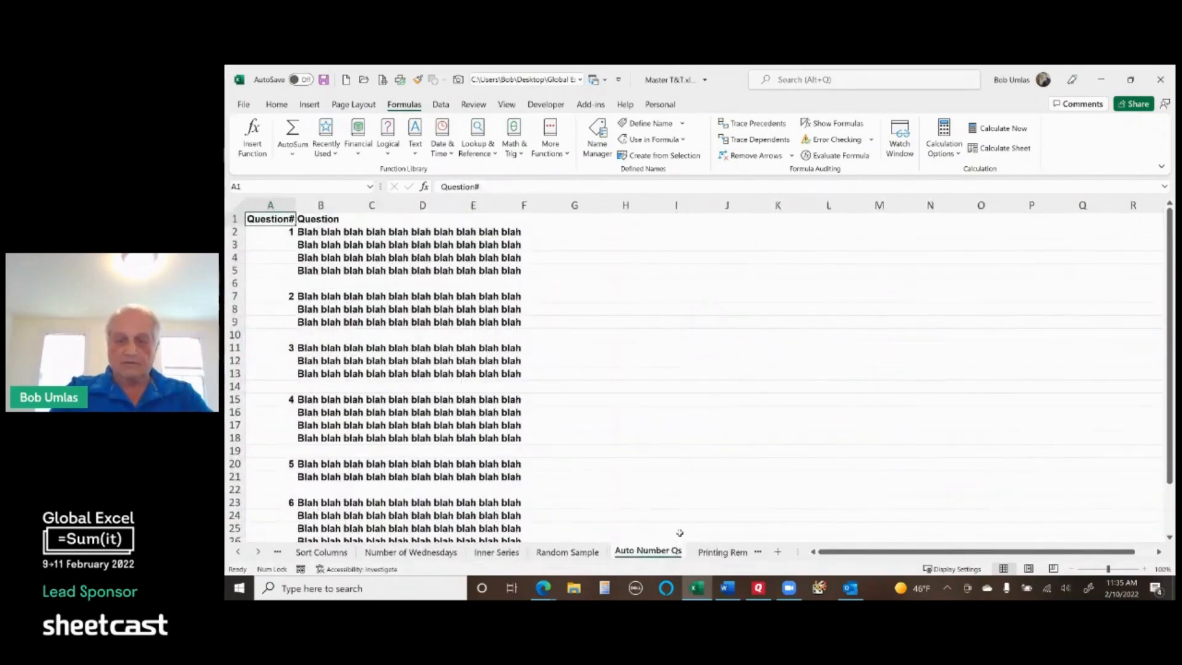
pyautogui.hotkey('alt', 'Left')
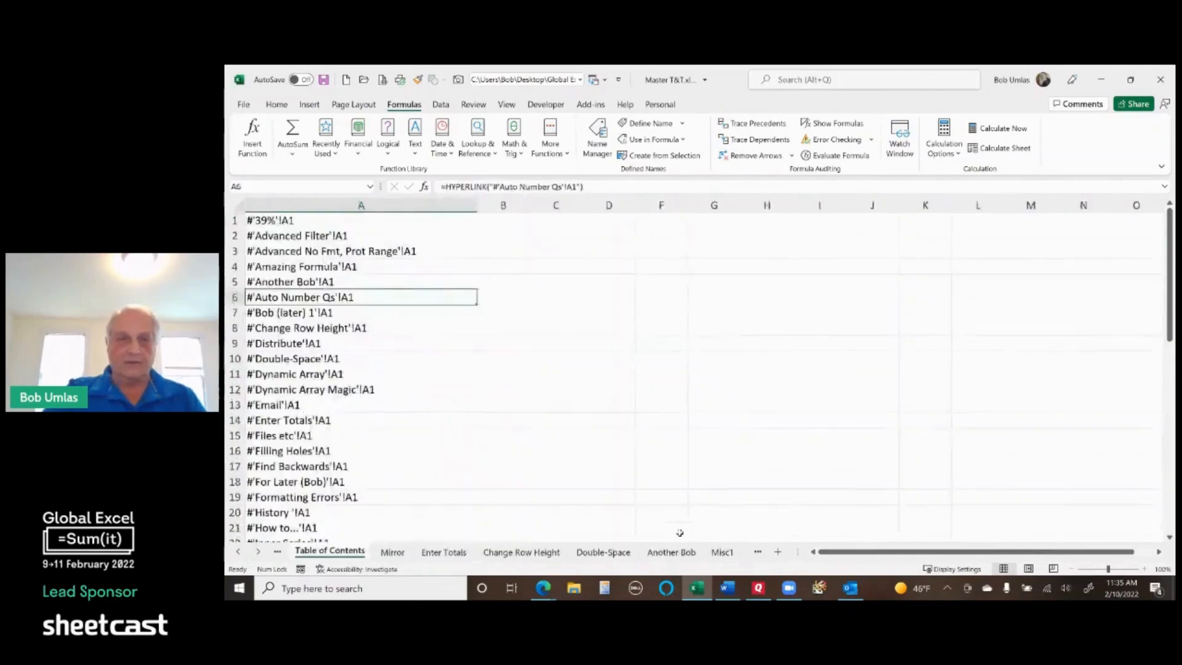
pyautogui.click(314, 481)
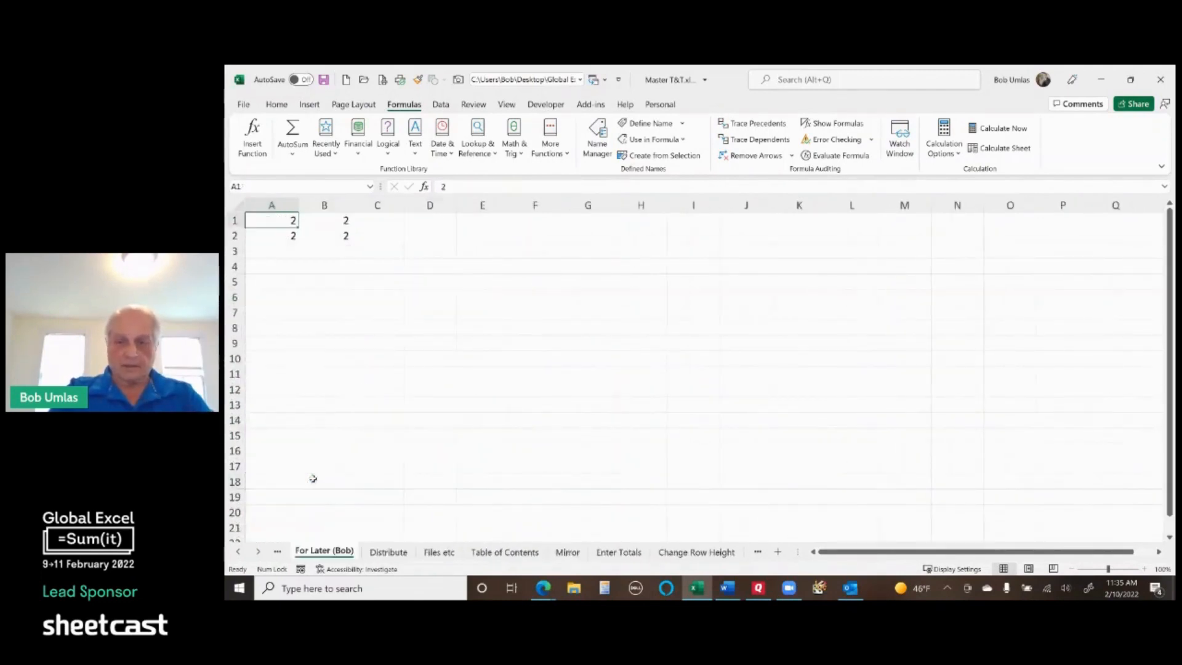
pyautogui.hotkey('alt', 'Left')
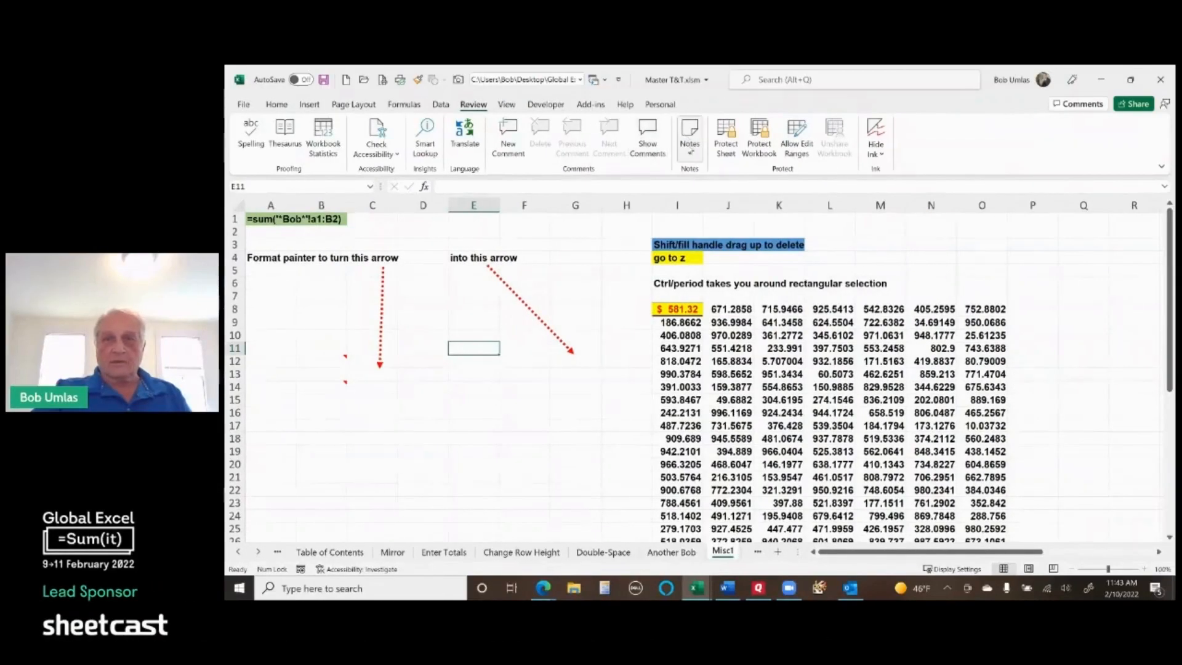
# Step: Add a new note to cell E11 and select the note box itself rather than its text
pyautogui.click(689, 142)
pyautogui.click(715, 173)
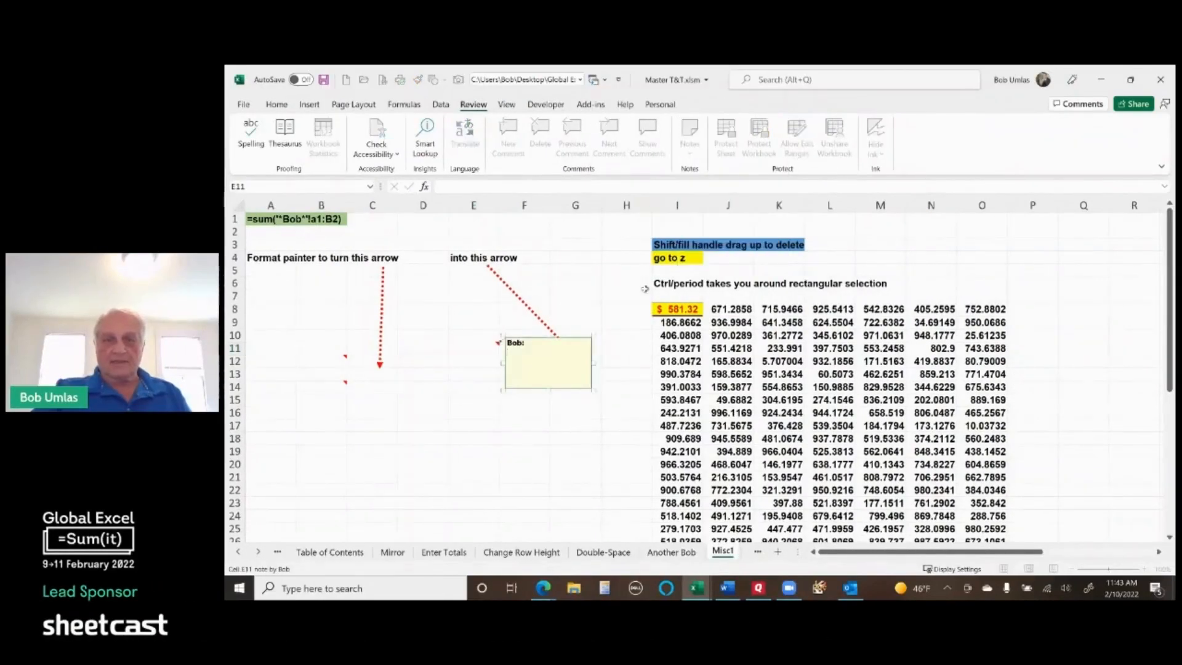
pyautogui.click(490, 337)
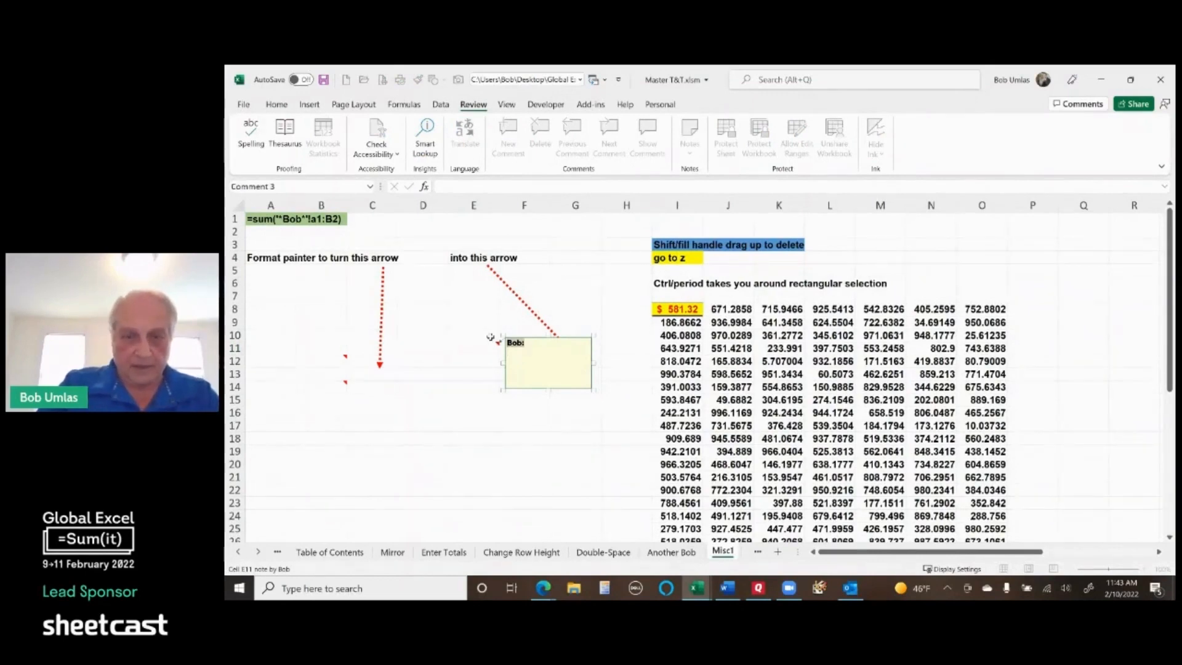
pyautogui.click(570, 370)
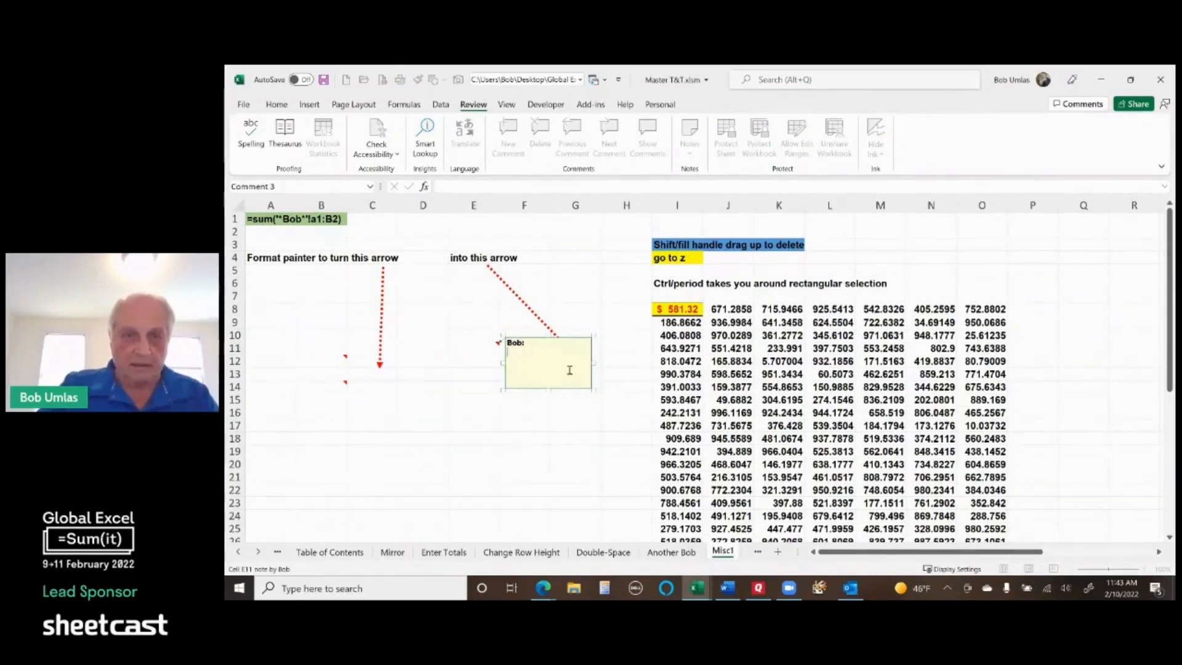
pyautogui.click(532, 336)
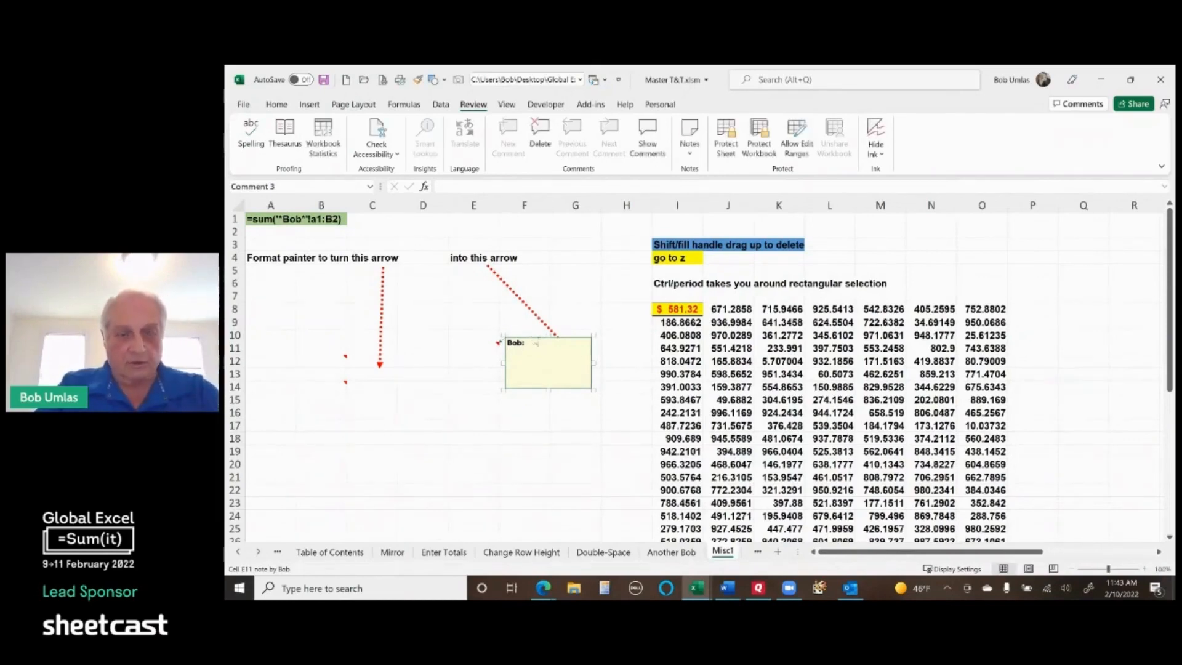
# Step: Open the picture fill effects for the E11 note's fill color
pyautogui.hotkey('ctrl', '1')
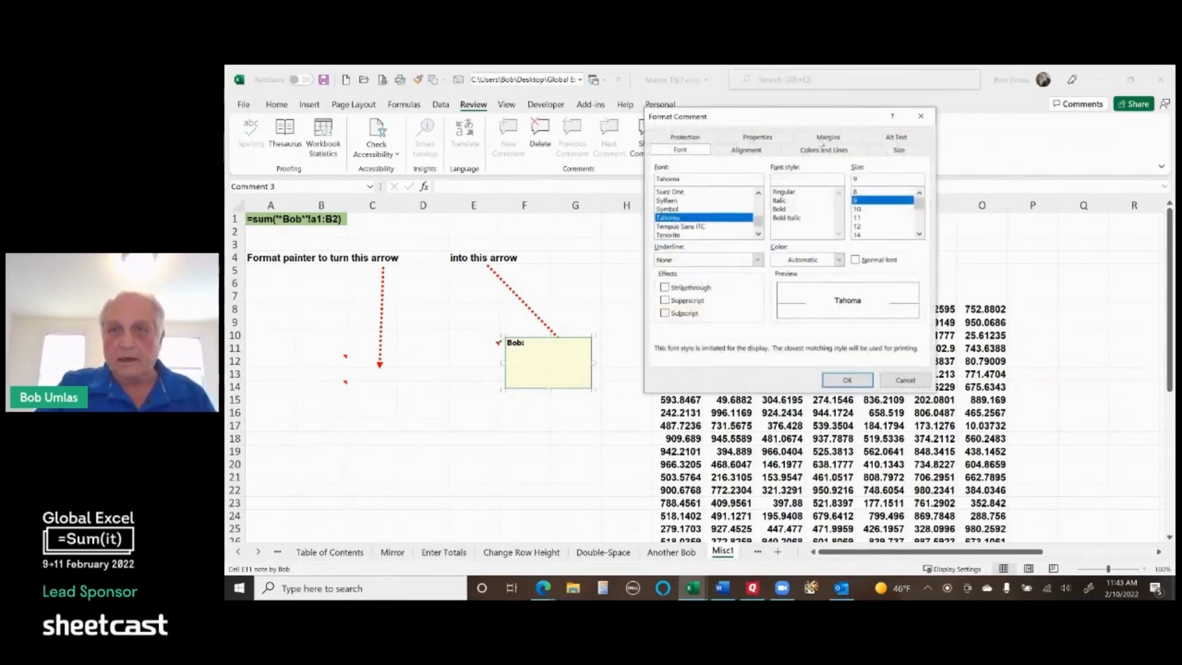
pyautogui.click(824, 150)
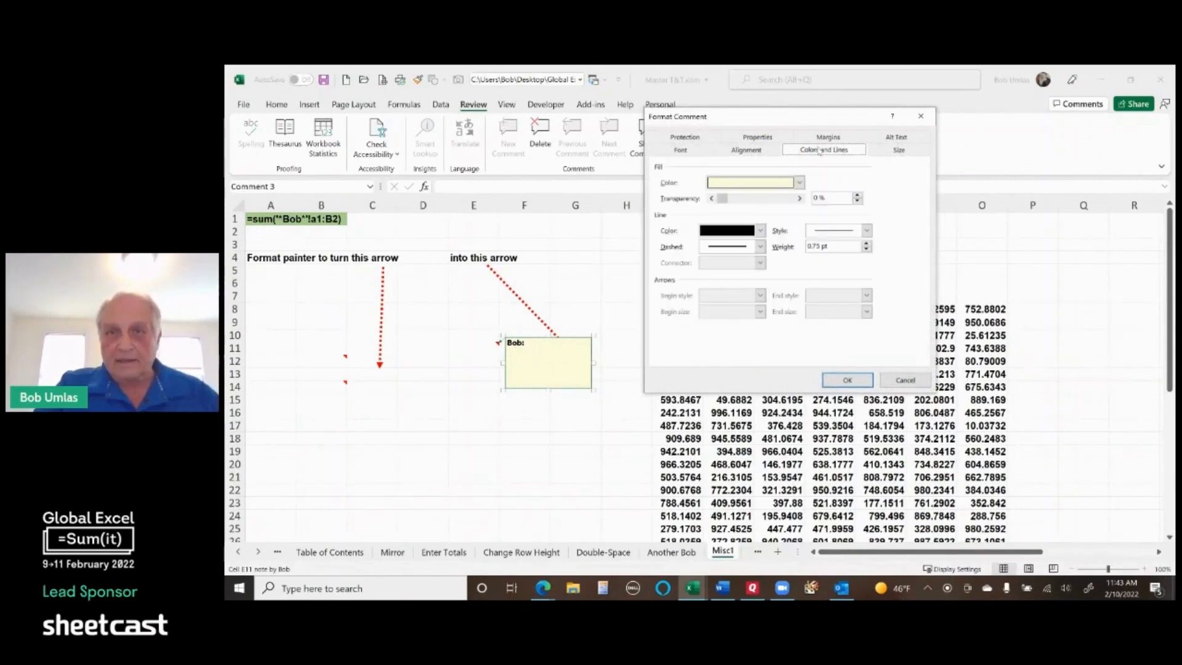
pyautogui.click(800, 183)
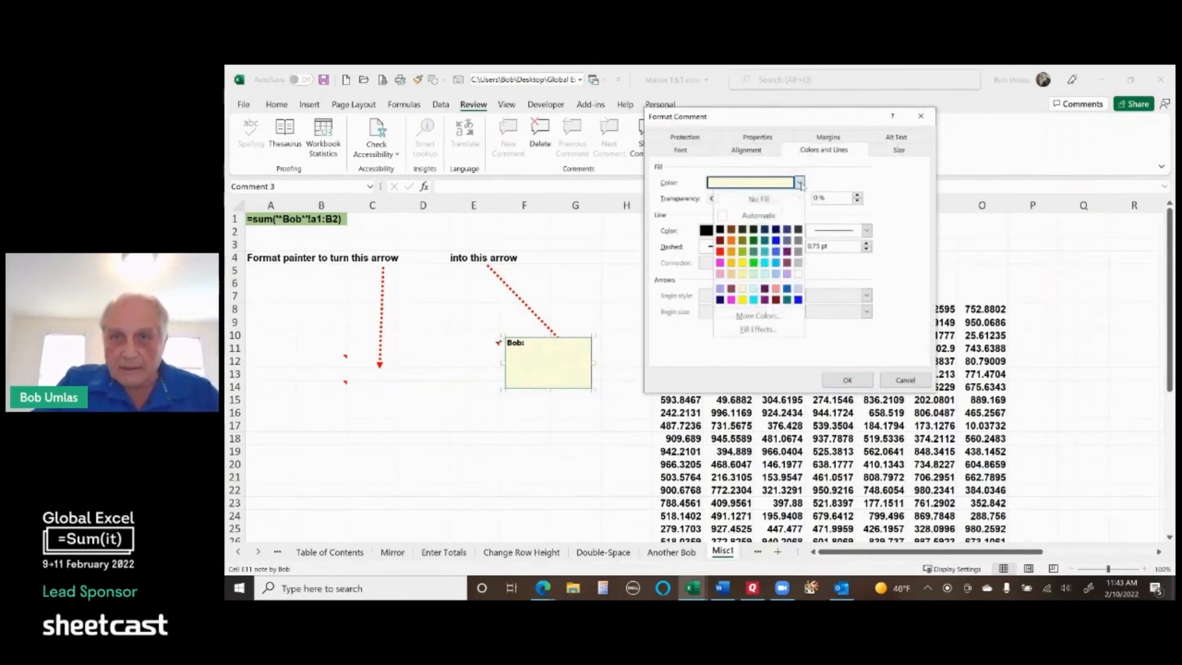
pyautogui.click(757, 331)
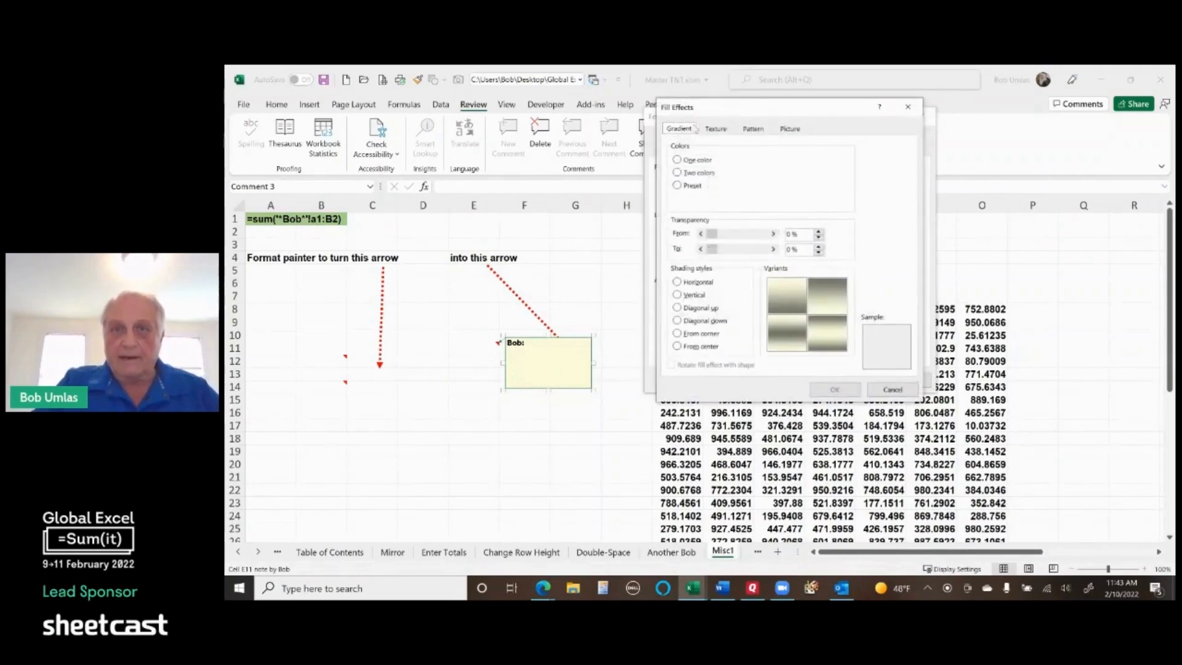
pyautogui.click(792, 129)
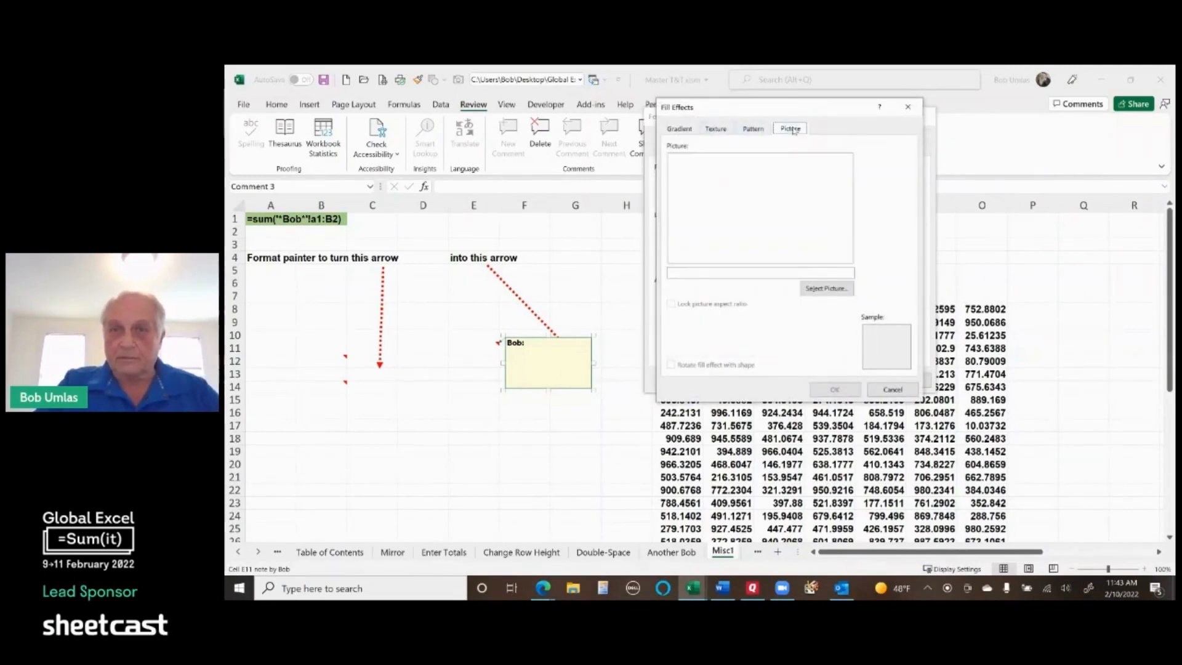
pyautogui.click(826, 288)
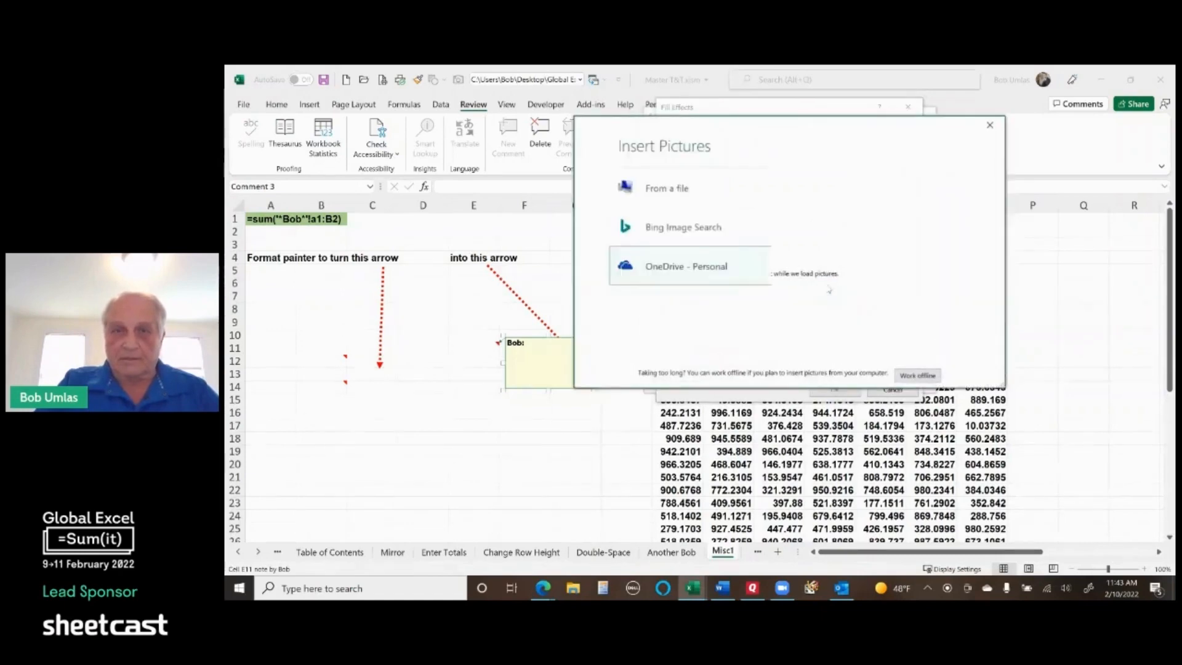
pyautogui.click(678, 241)
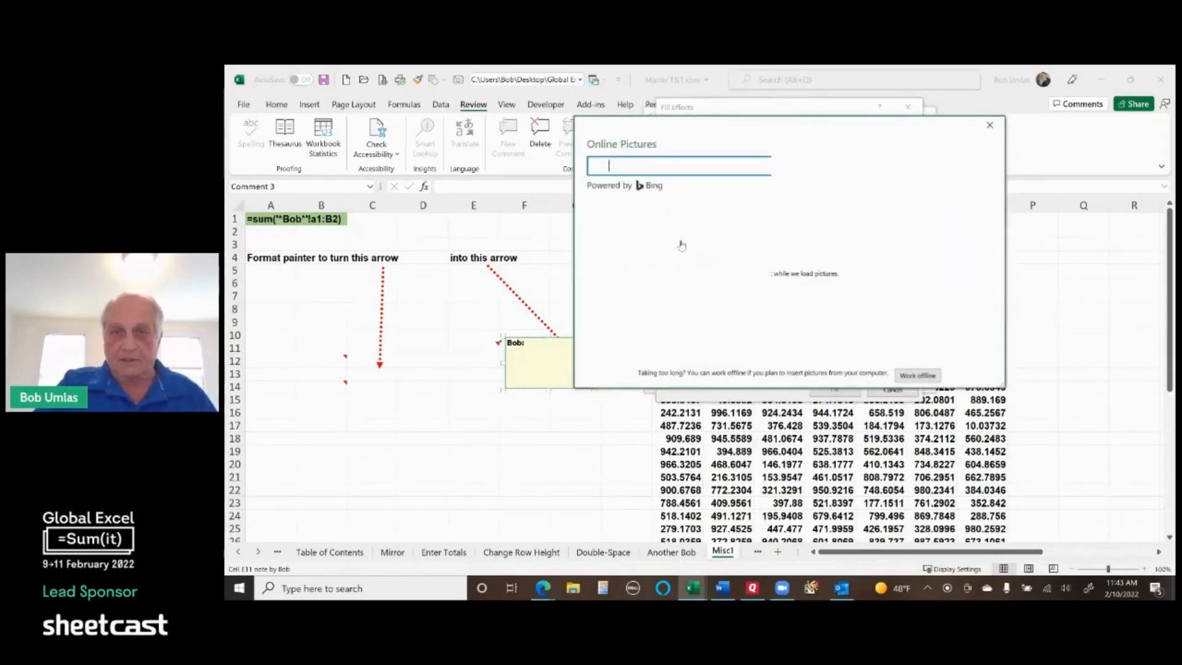
pyautogui.click(733, 242)
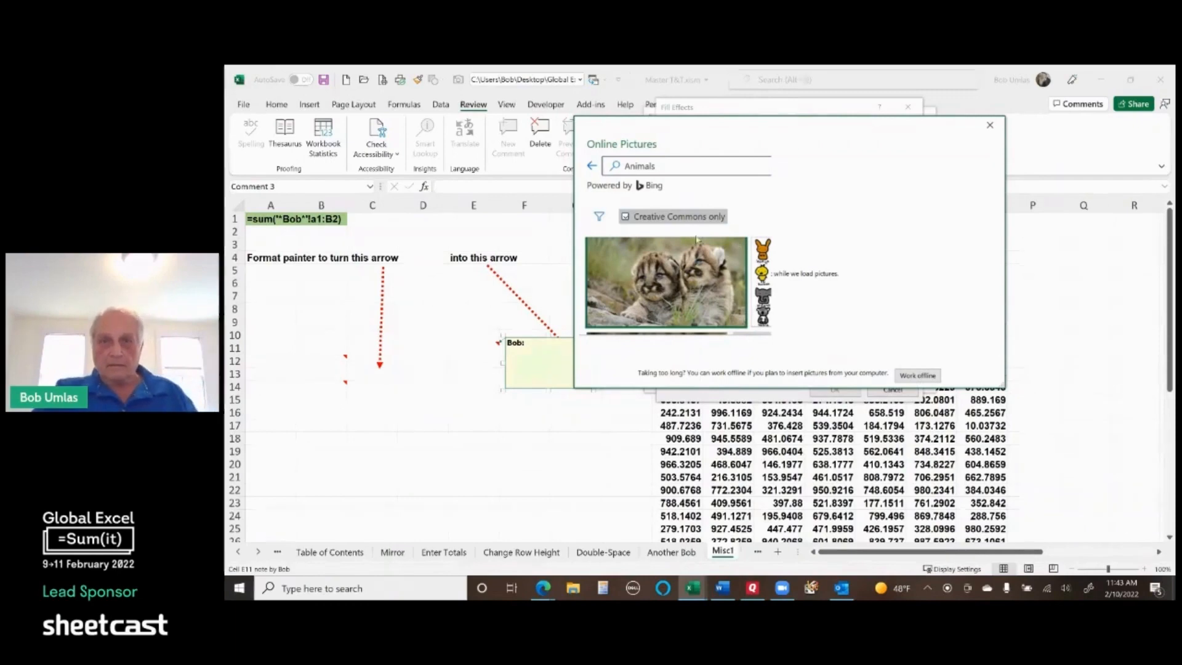
pyautogui.scroll(-1, 960, 283)
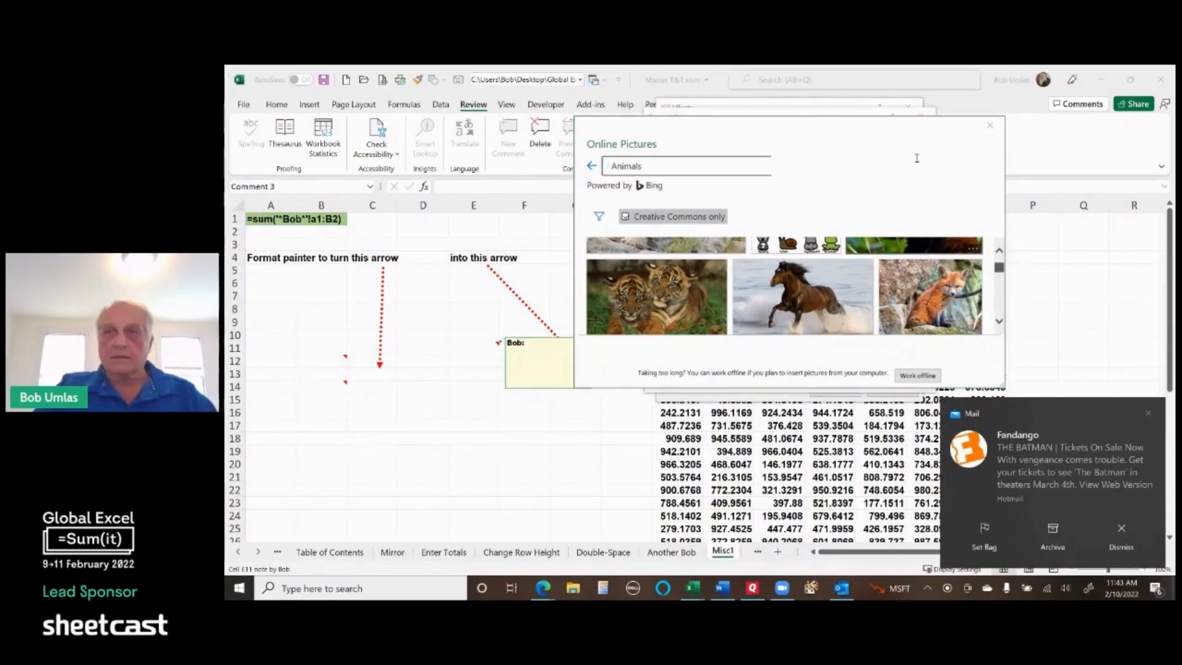
pyautogui.click(986, 125)
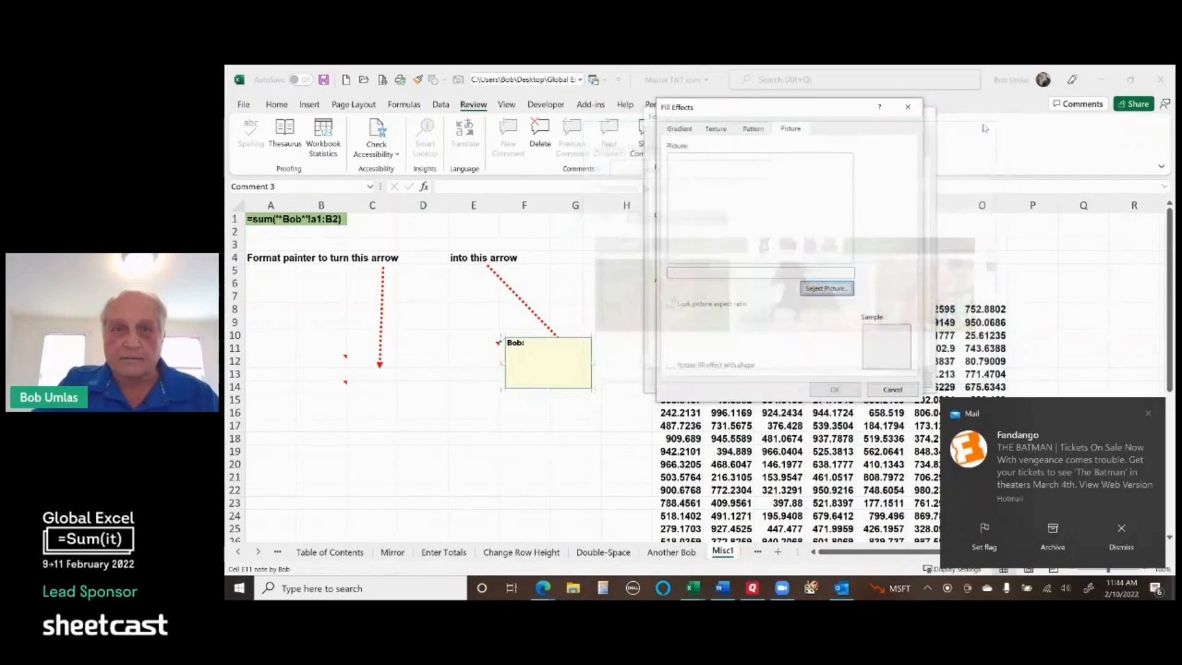
# Step: Fill the E11 note with the photo of the couple from the Pictures folder, apply the formatting, and deselect the note
pyautogui.click(829, 289)
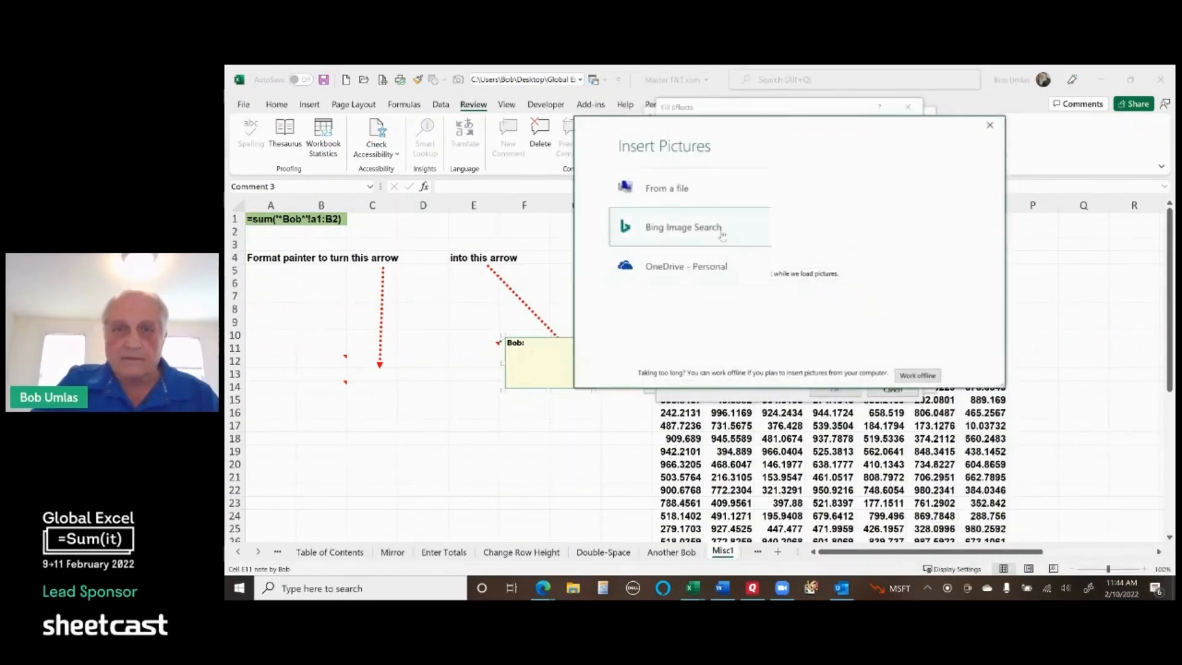
pyautogui.click(673, 193)
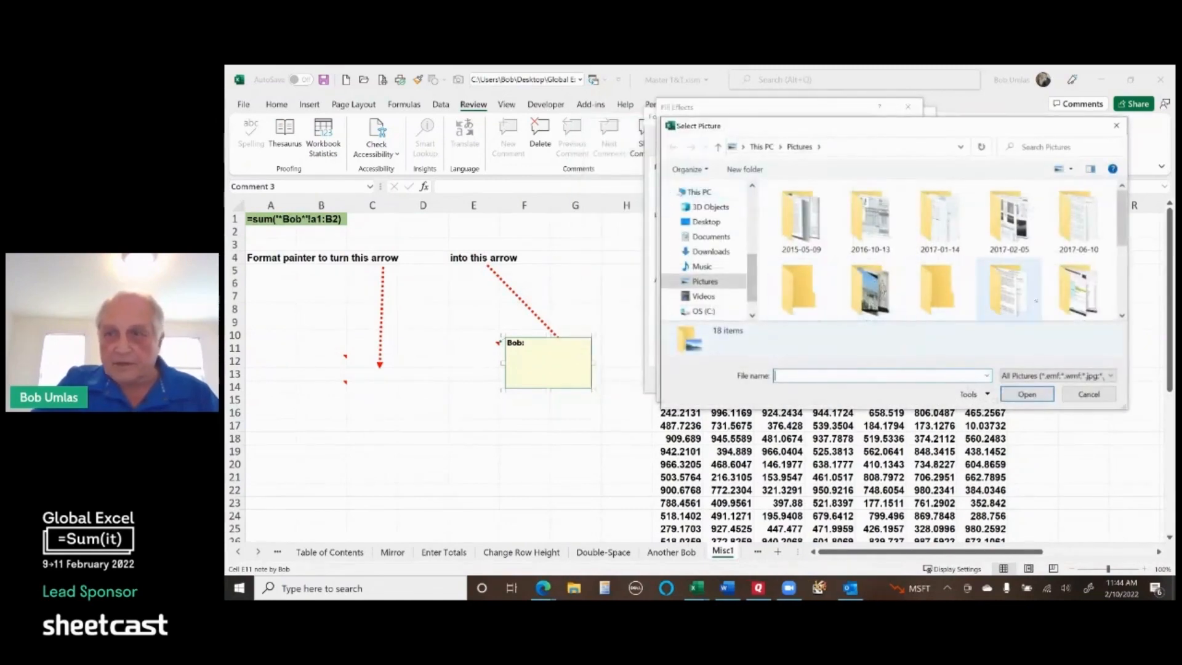
pyautogui.click(1121, 313)
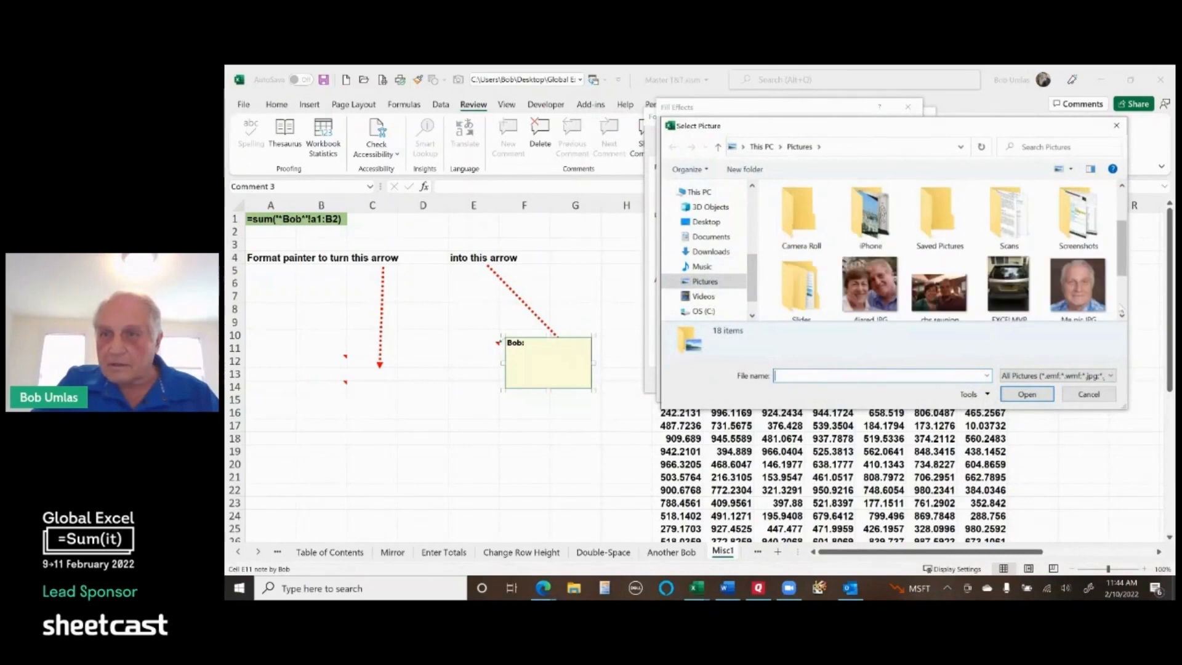
pyautogui.click(873, 284)
pyautogui.click(1026, 394)
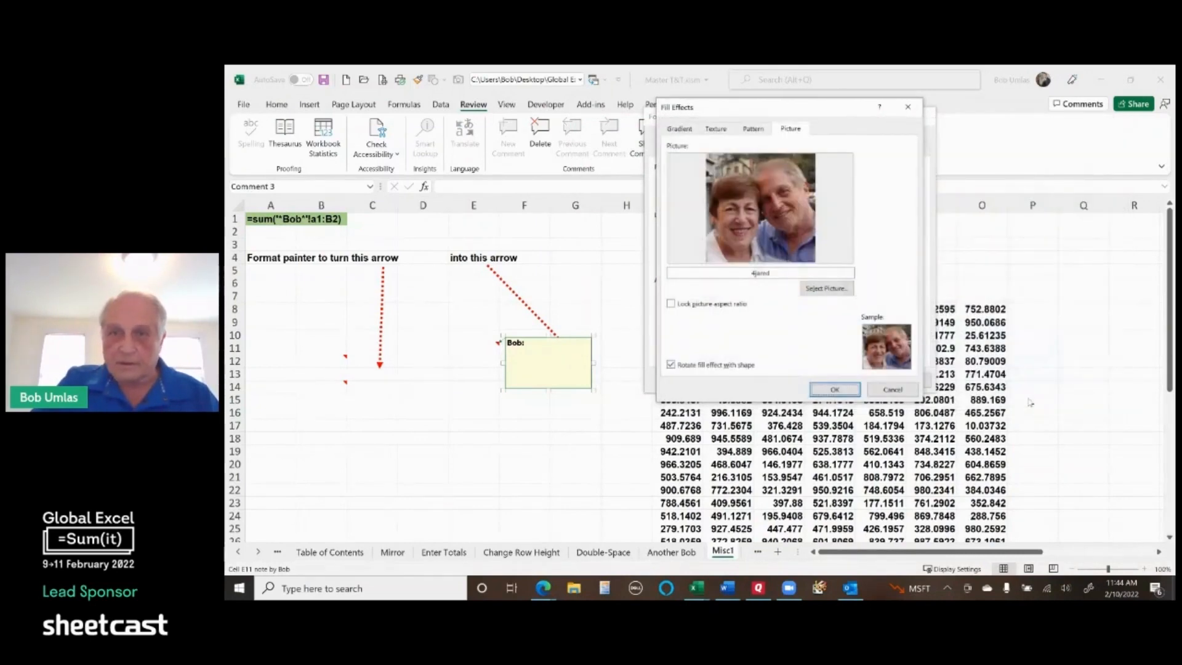
pyautogui.click(833, 388)
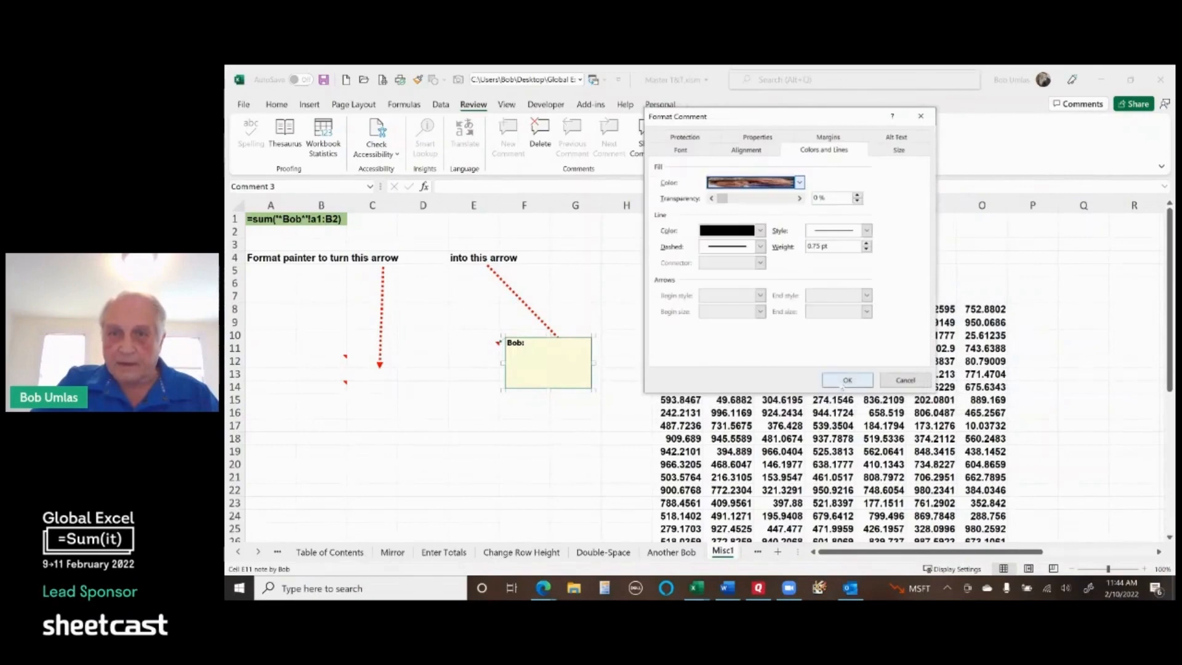
pyautogui.click(846, 381)
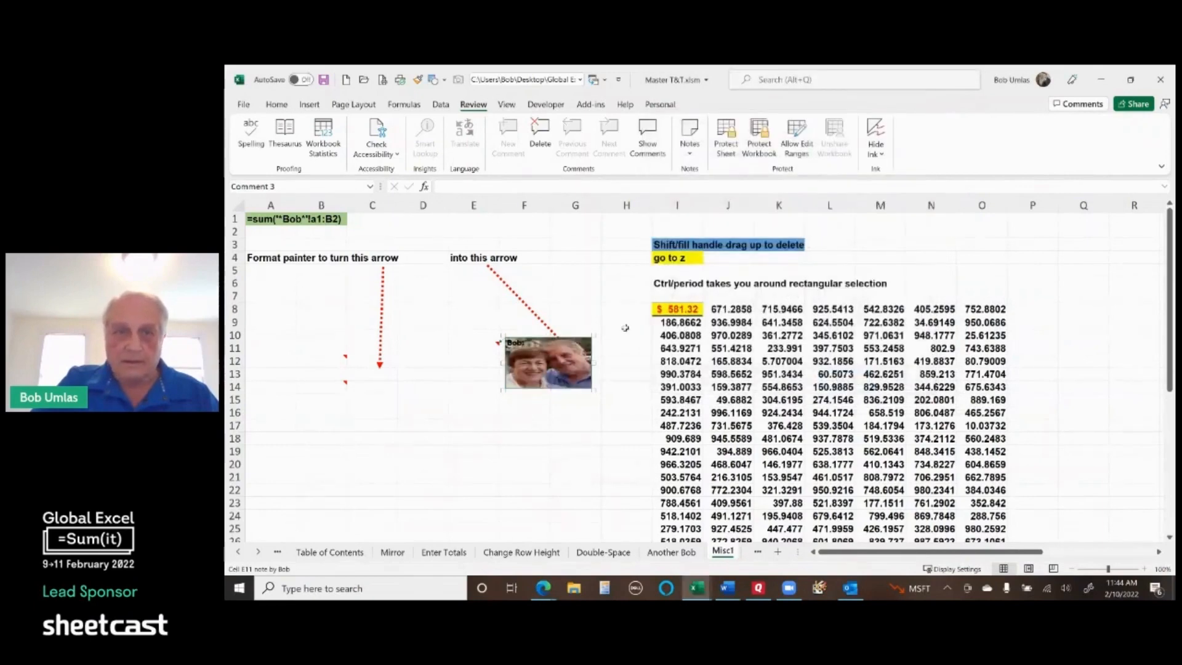
pyautogui.click(579, 282)
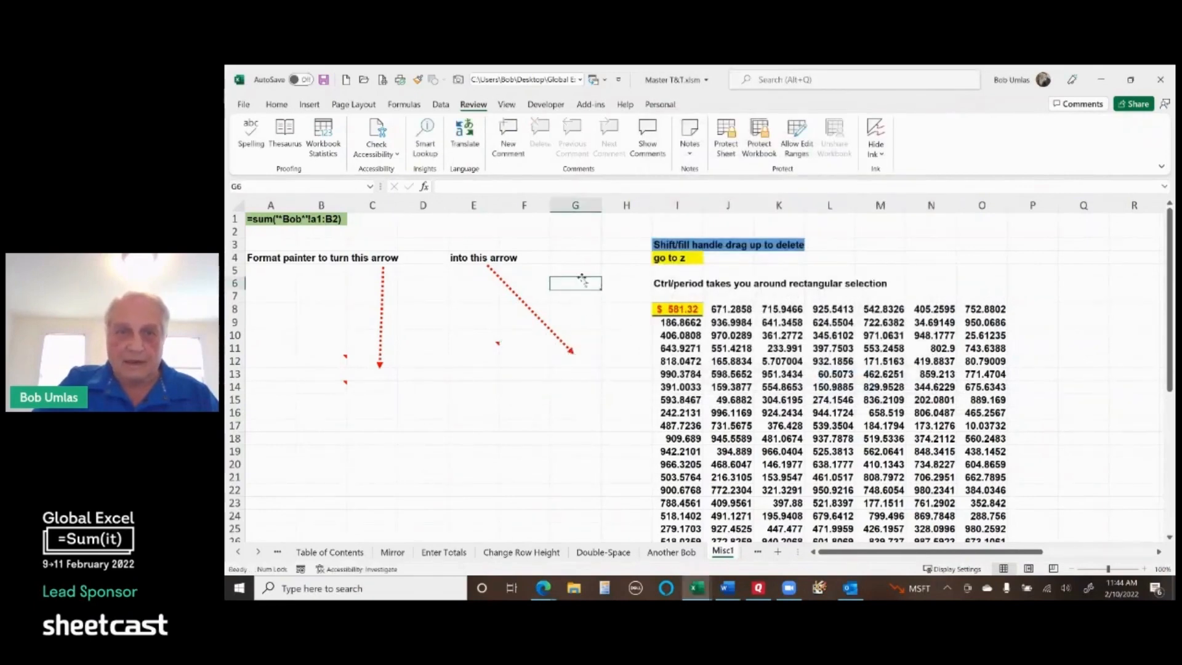
# Step: Select cell E11 and look over the customization options for the Quick Access Toolbar
pyautogui.click(484, 347)
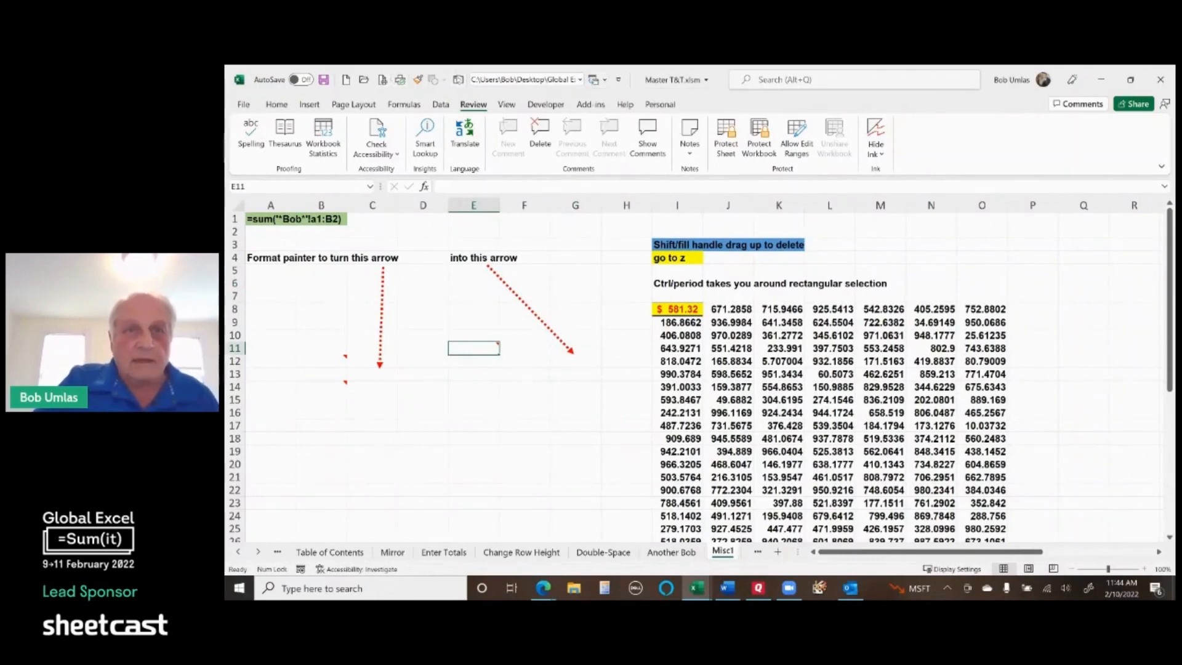
pyautogui.click(605, 81)
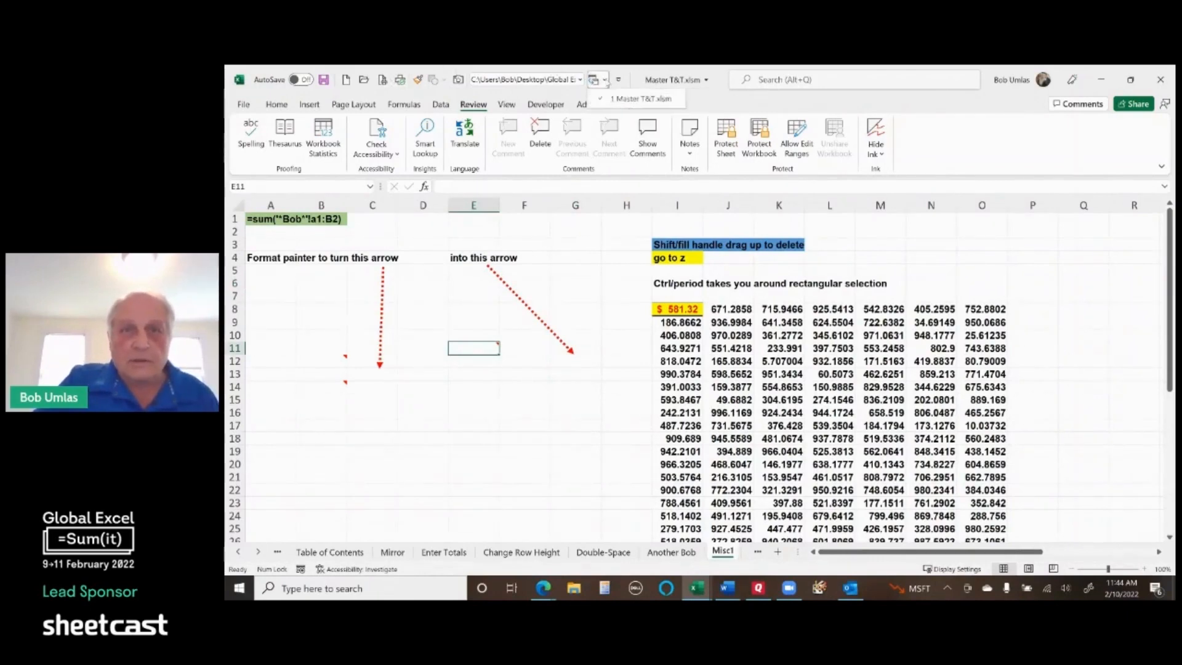
pyautogui.click(618, 80)
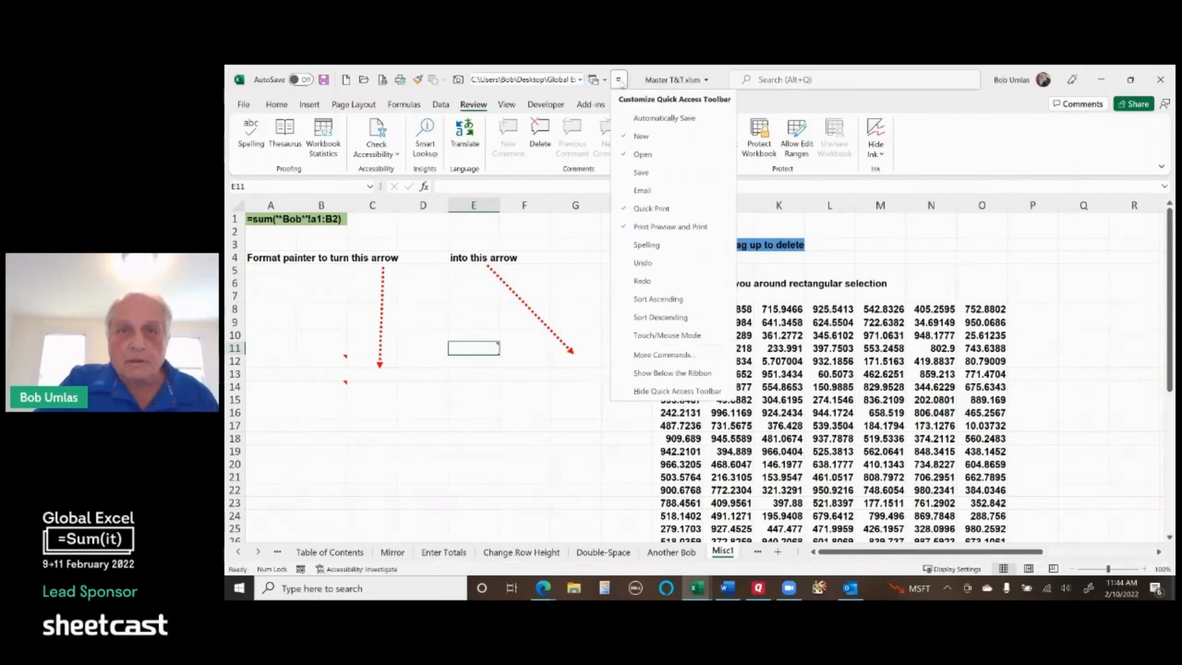
pyautogui.click(618, 80)
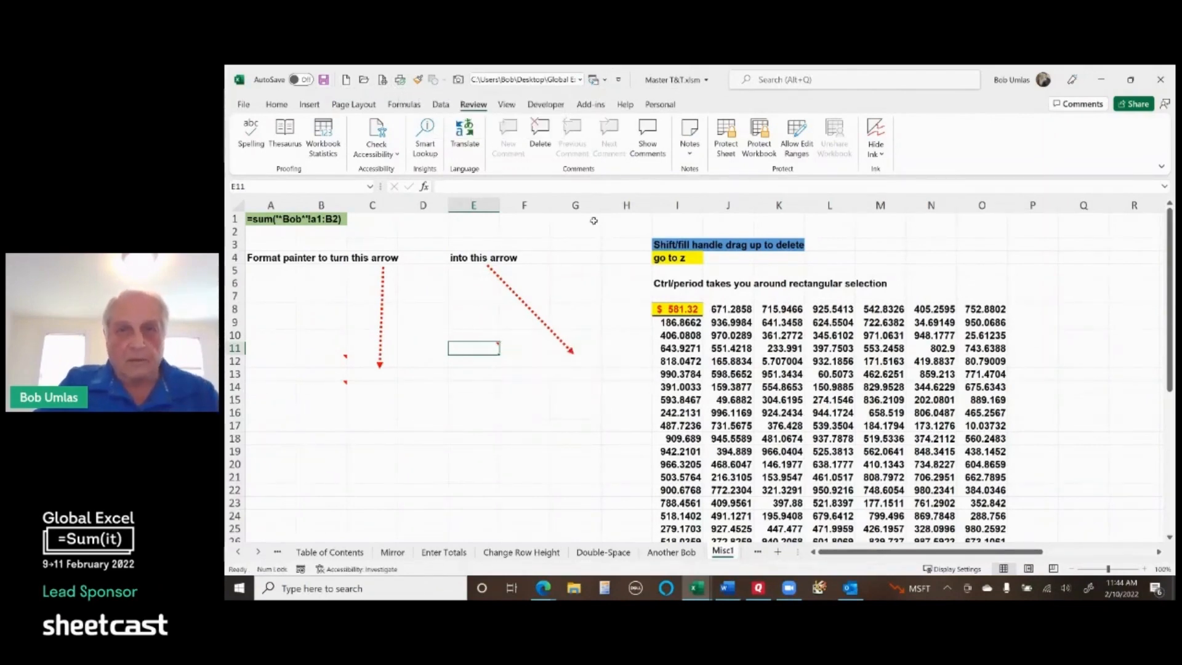
# Step: Change the shape of the picture-filled note on cell E11 to a five-point star
pyautogui.click(692, 158)
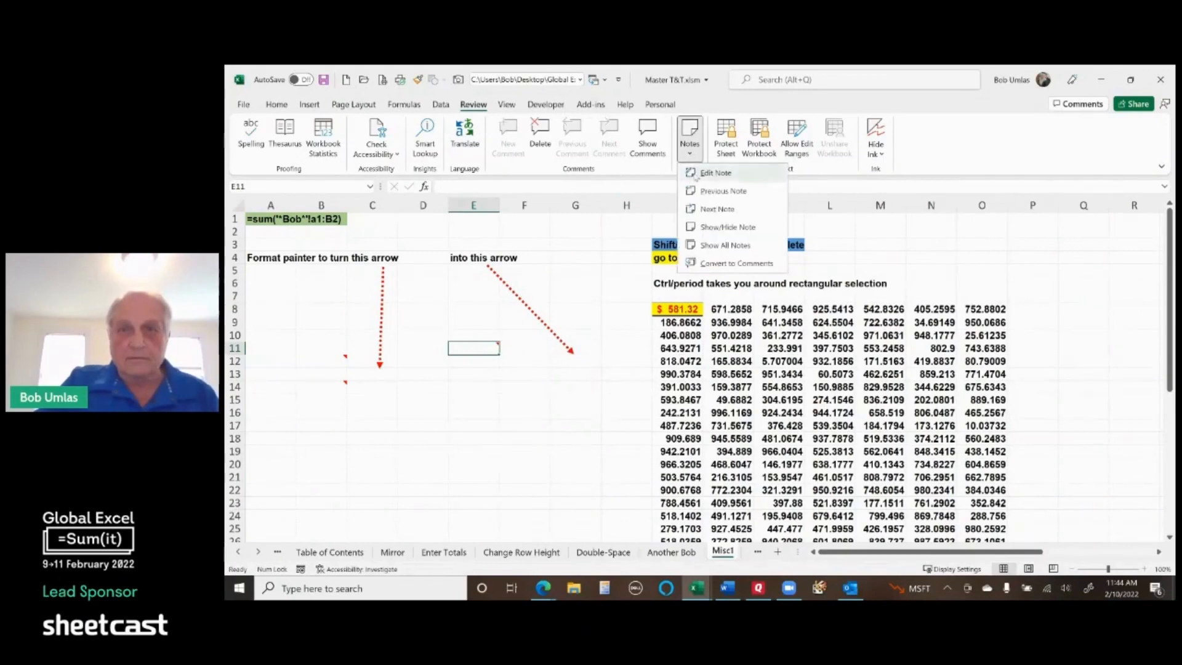
pyautogui.click(692, 175)
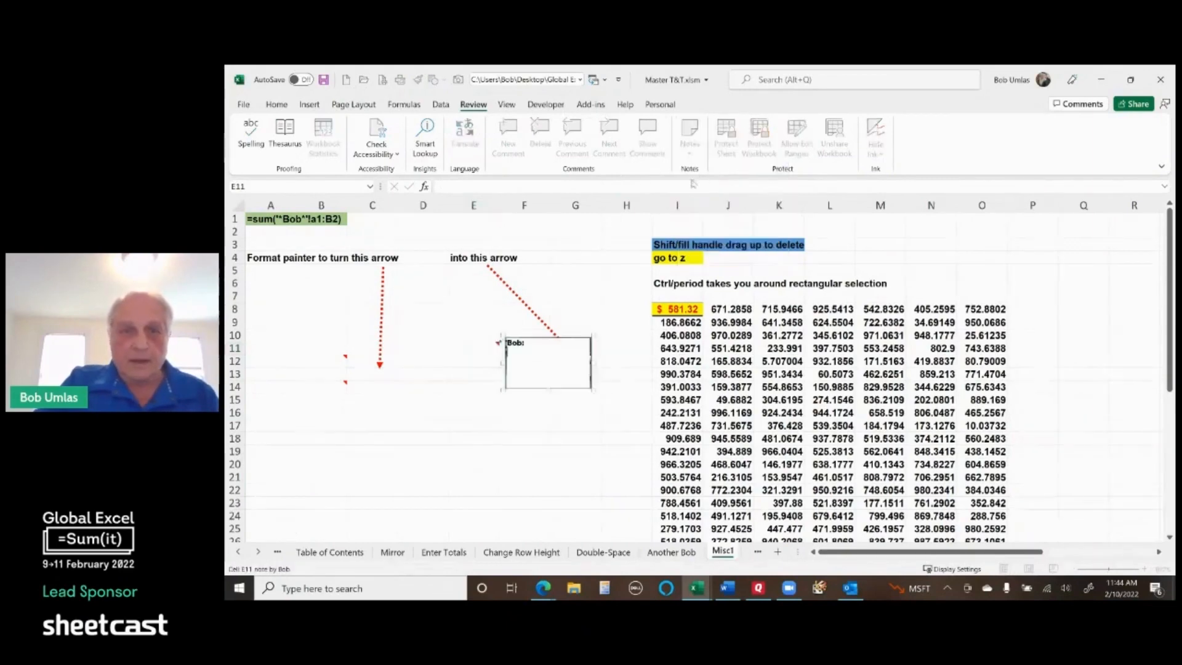
pyautogui.click(535, 337)
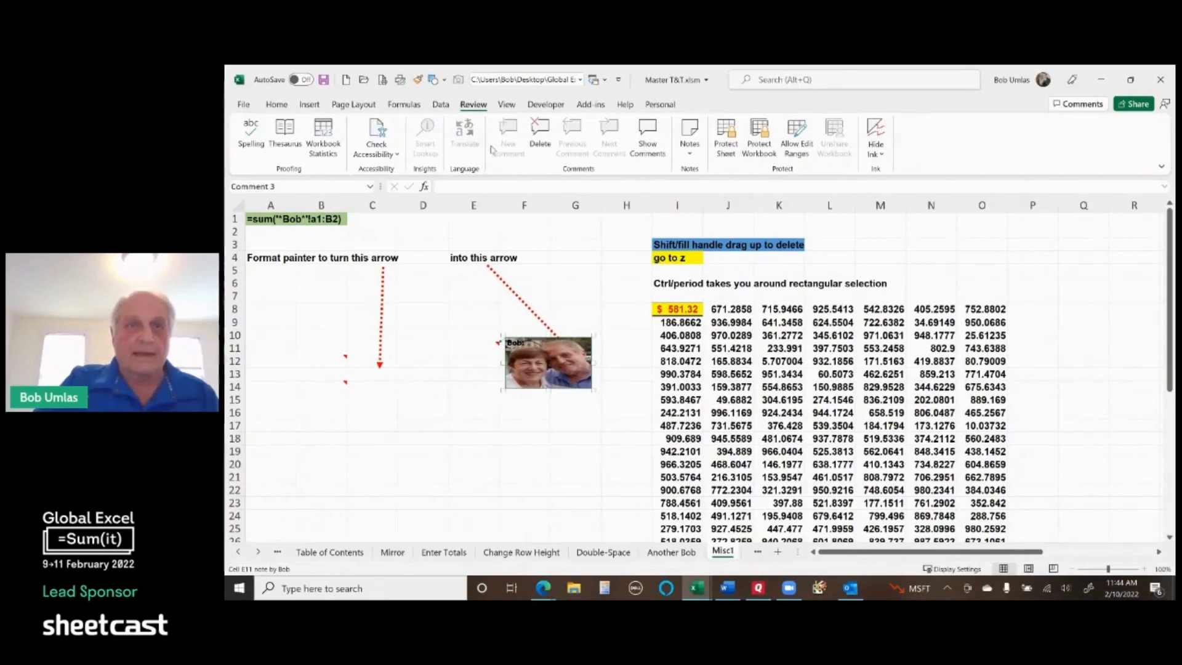
pyautogui.click(434, 81)
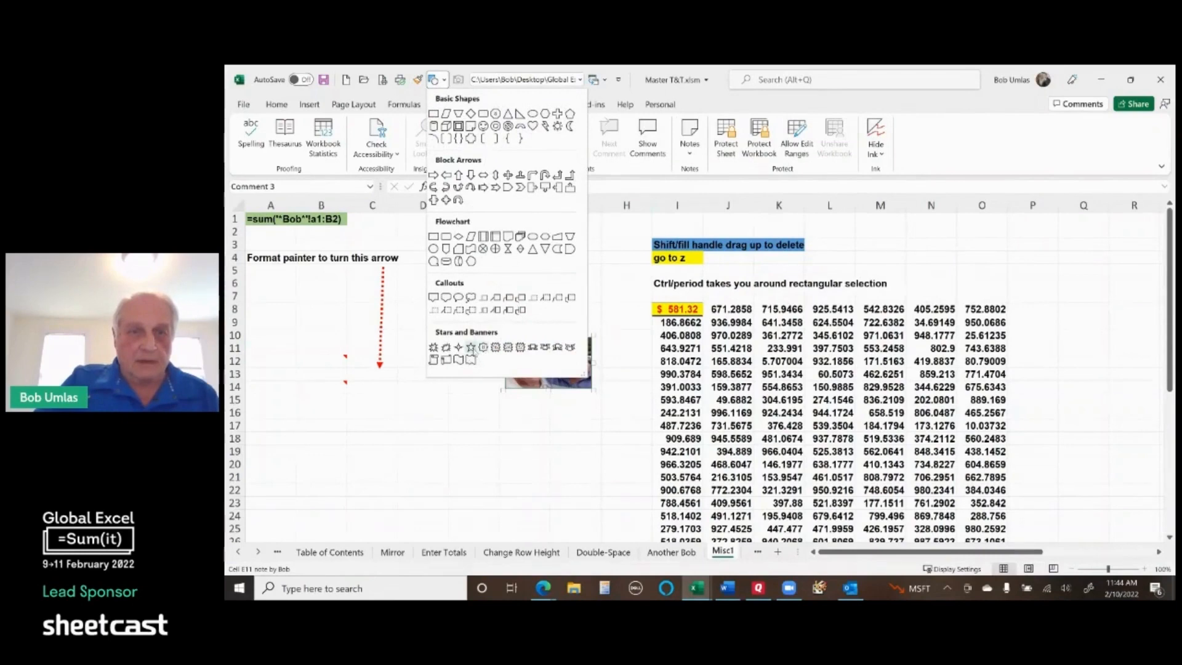
pyautogui.click(470, 347)
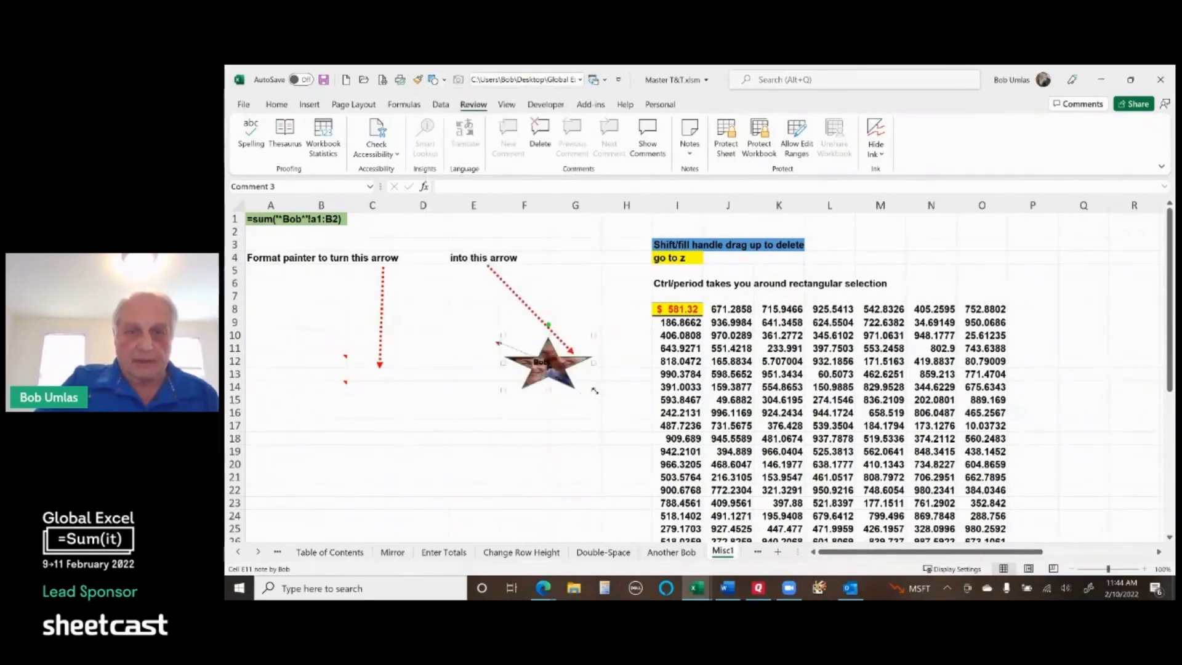
# Step: Enlarge the star-shaped note so it extends to about column I and row 23, and deselect it
pyautogui.moveTo(593, 390); pyautogui.dragTo(679, 504)
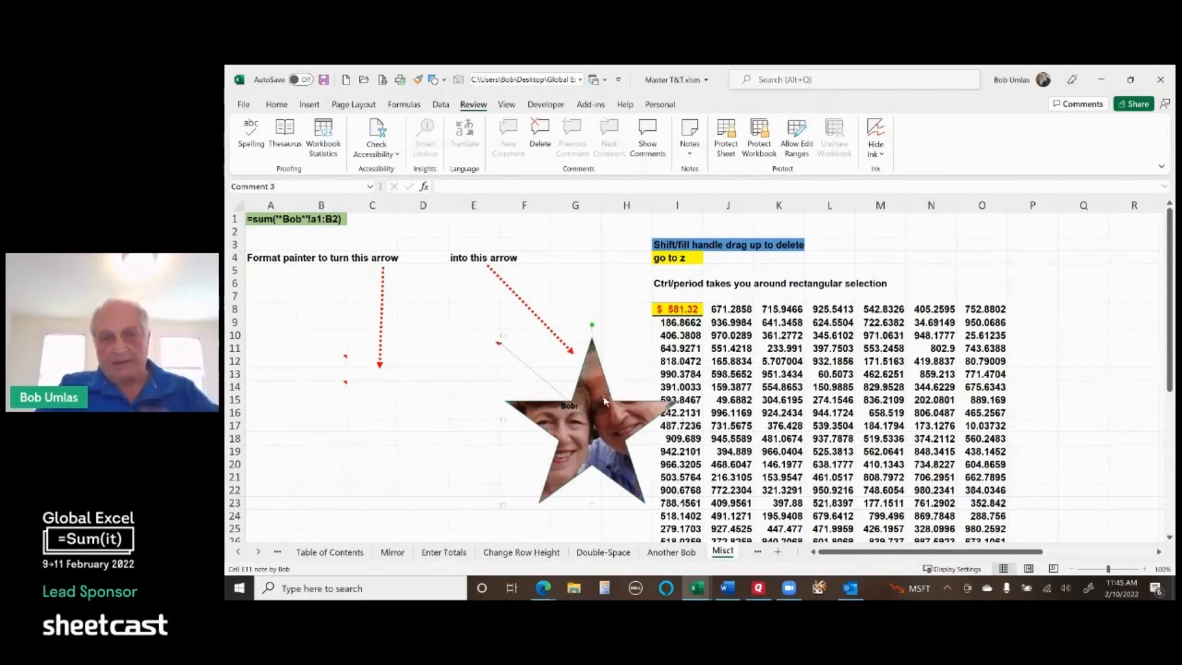
pyautogui.moveTo(556, 232); pyautogui.dragTo(561, 223)
pyautogui.moveTo(471, 350)
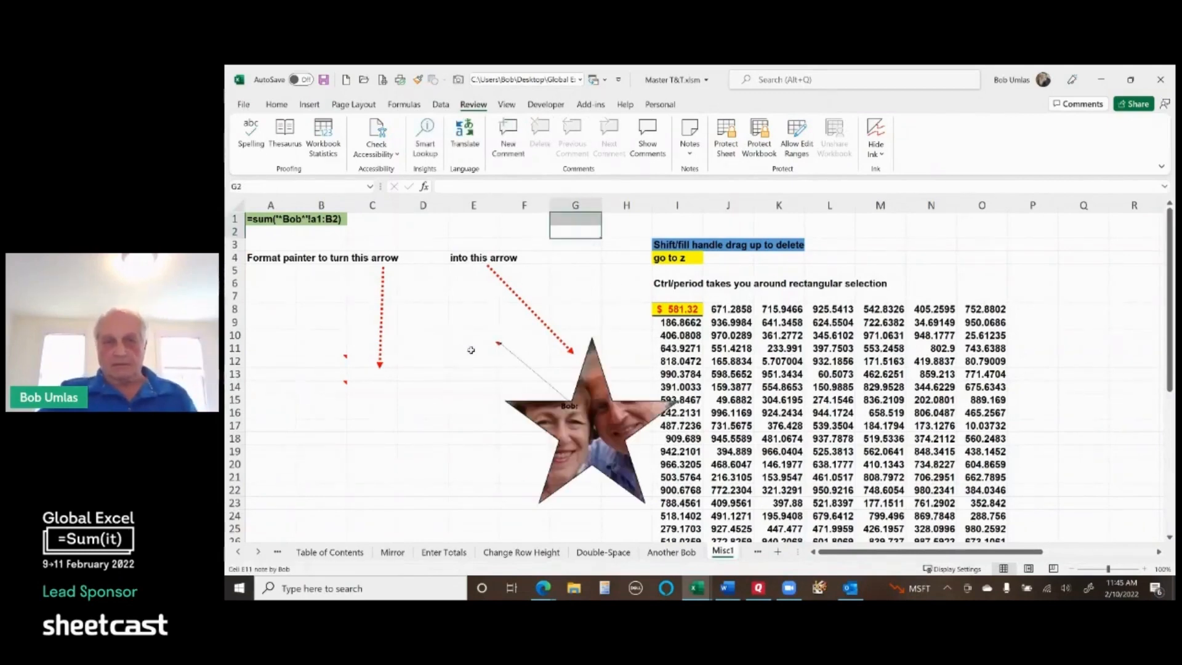